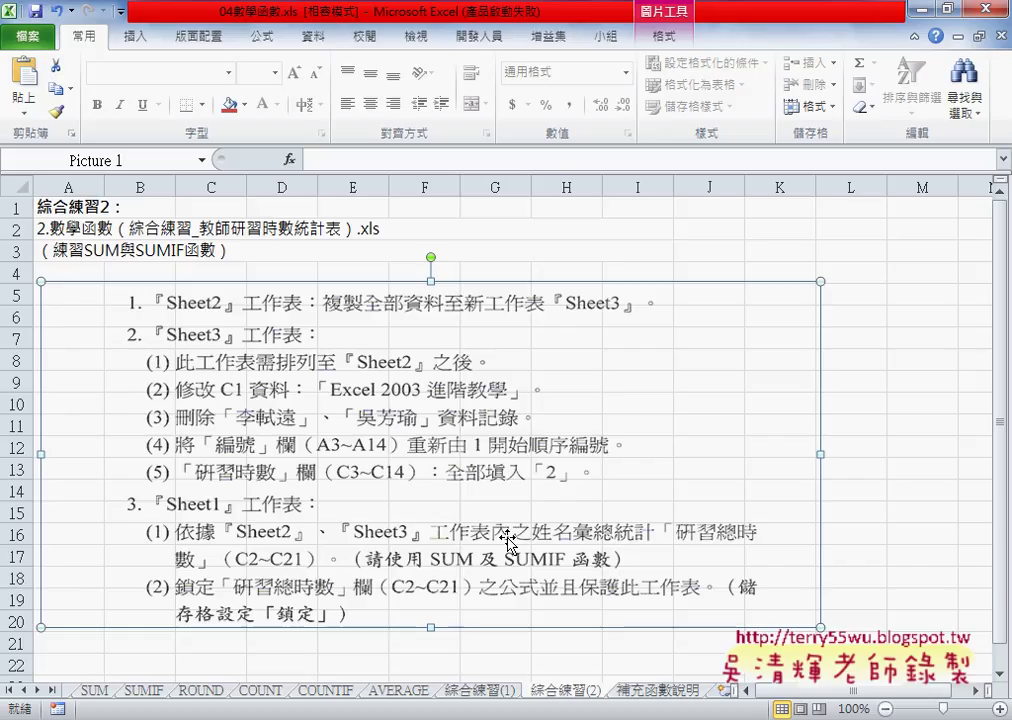
# - Nudge the exercise-instructions picture slightly upward on the 綜合練習(2) sheet
pyautogui.moveTo(386, 403); pyautogui.dragTo(388, 386)
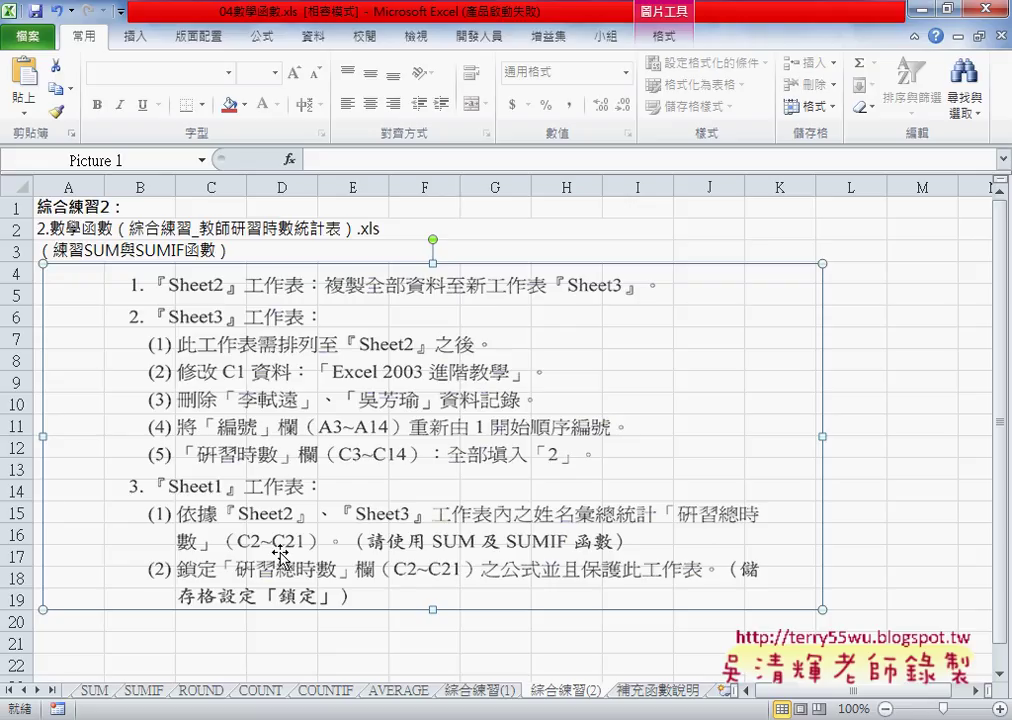
# - In the training-hours workbook, make a duplicate of the Sheet2 tab placed after it
pyautogui.moveTo(431, 719)
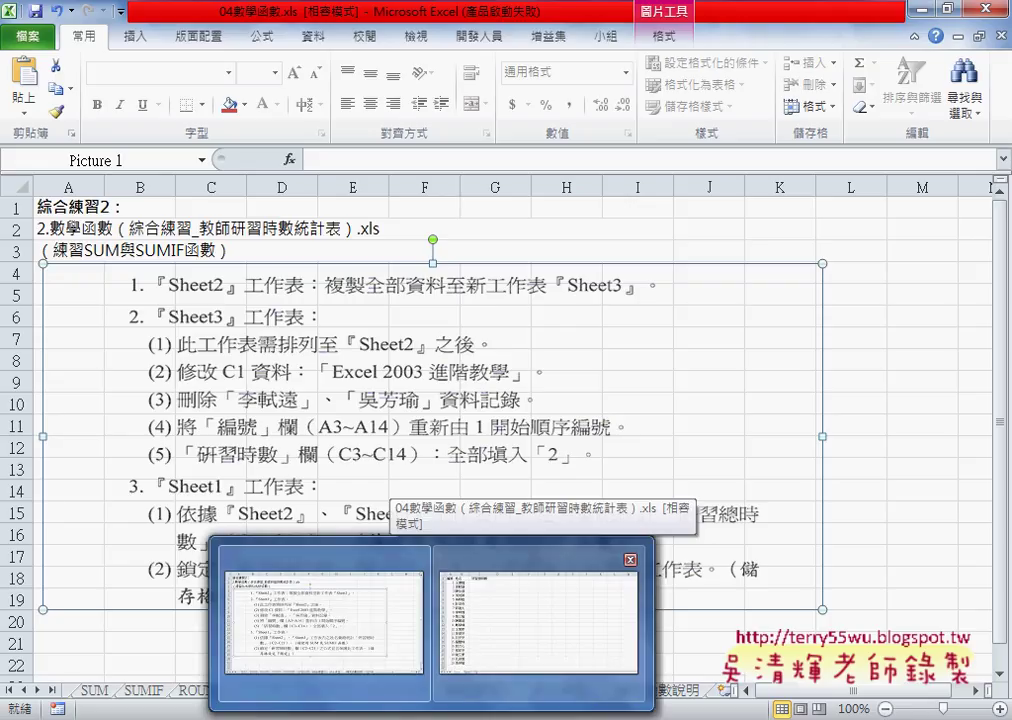
pyautogui.click(515, 651)
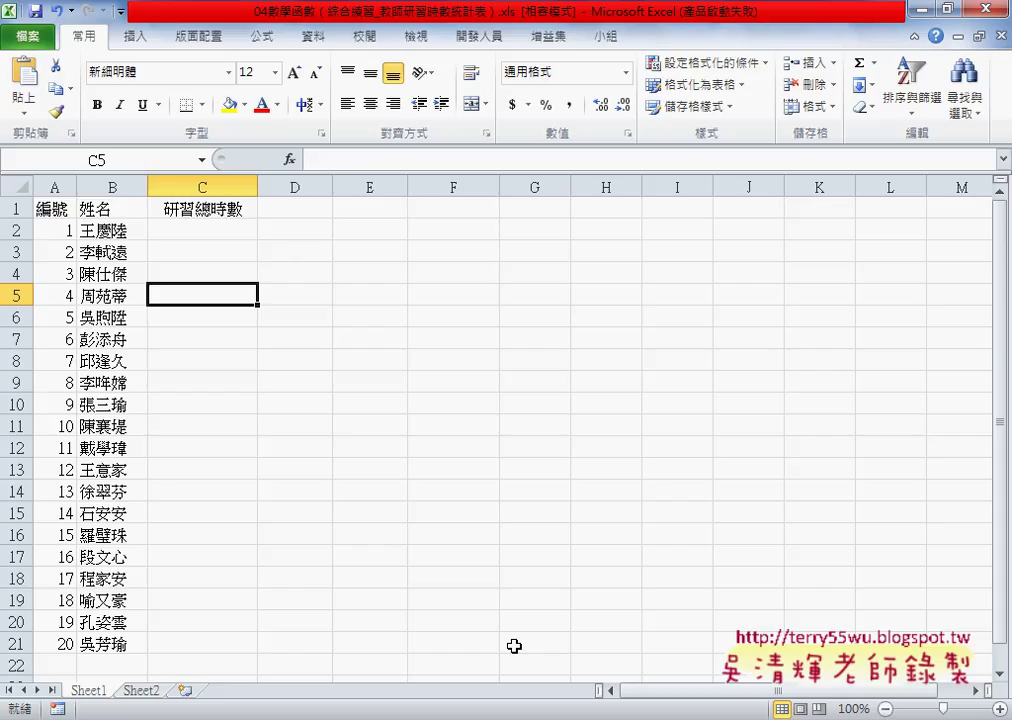
pyautogui.click(145, 692)
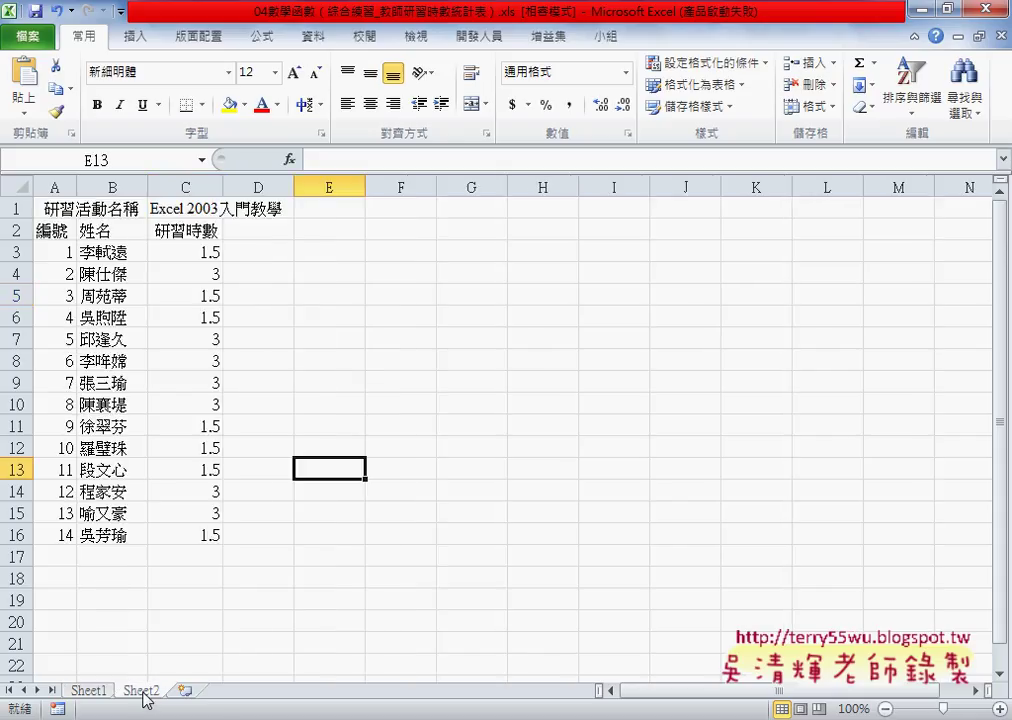
pyautogui.moveTo(146, 698); pyautogui.dragTo(212, 697)
pyautogui.moveTo(210, 697); pyautogui.dragTo(158, 694)
pyautogui.rightClick(154, 694)
pyautogui.moveTo(222, 597)
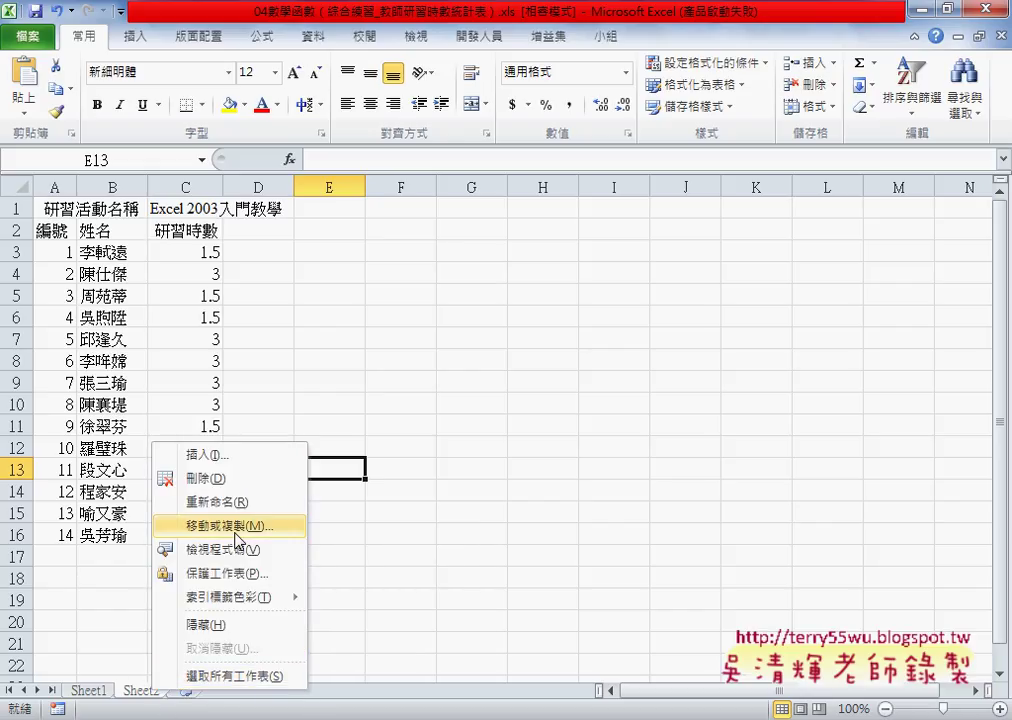
pyautogui.moveTo(152, 695); pyautogui.dragTo(222, 697)
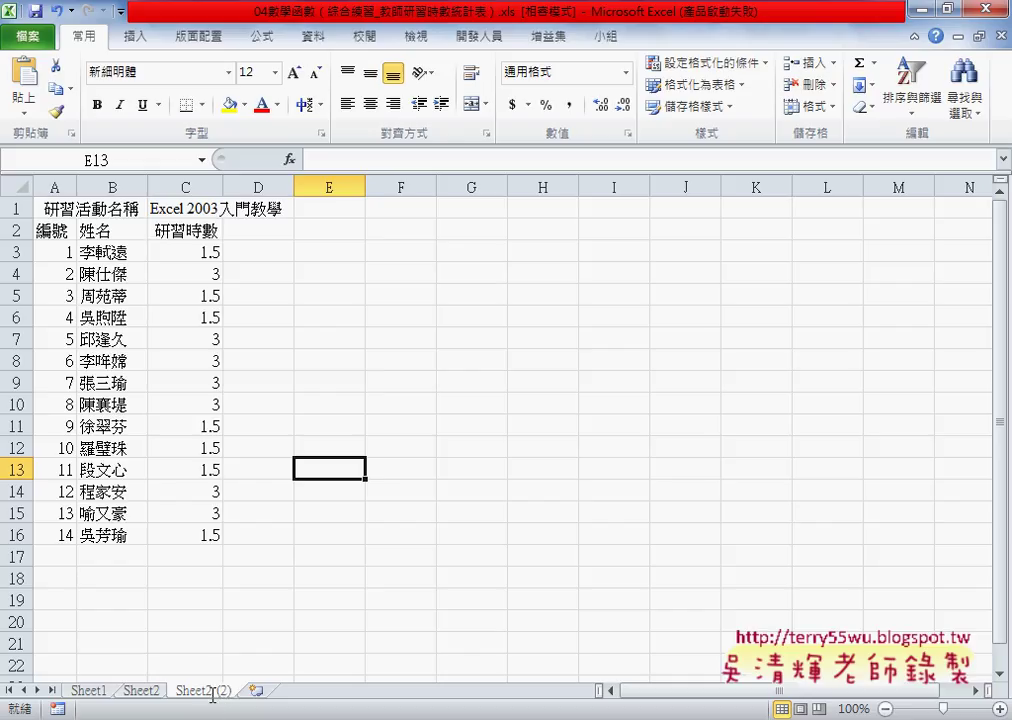
# - Rename the copied sheet to Sheet3
pyautogui.doubleClick(209, 690)
pyautogui.moveTo(207, 690); pyautogui.dragTo(258, 696)
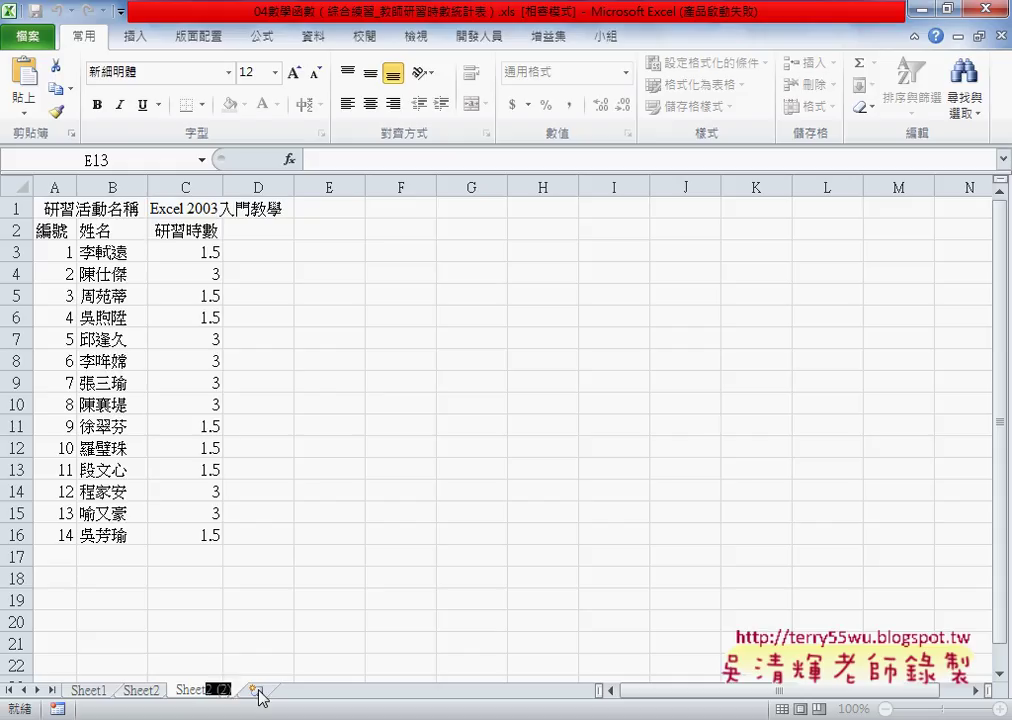
pyautogui.write('3')
pyautogui.press('Return')
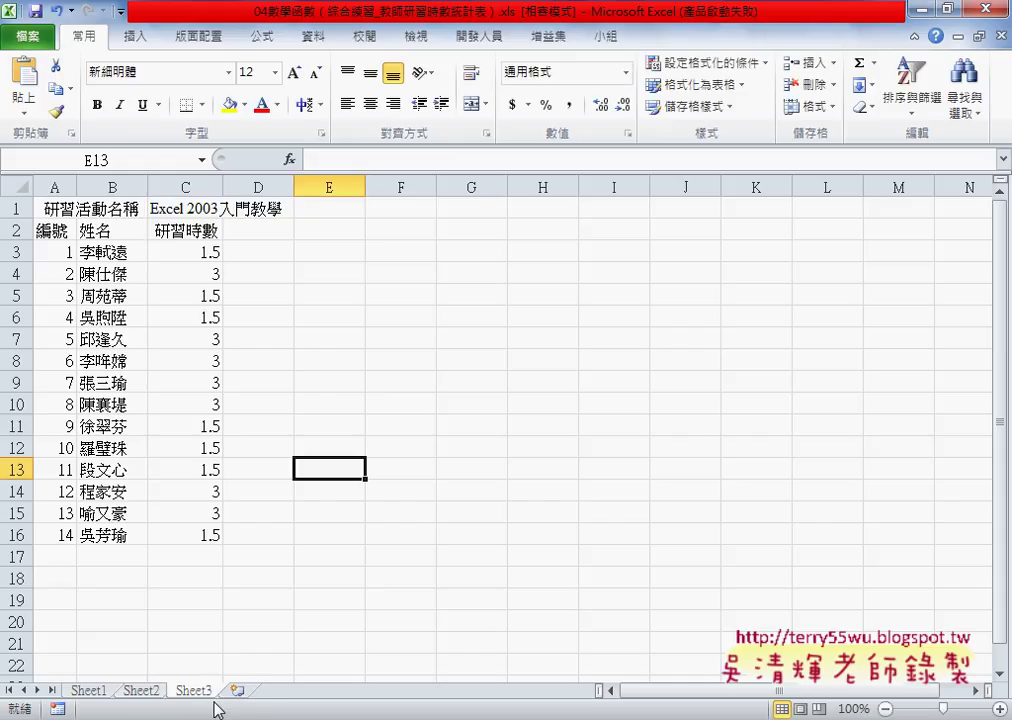
# - In Sheet3's C1 title, replace 入門 with 進階 so it reads Excel 2003進階教學
pyautogui.click(186, 692)
pyautogui.click(214, 208)
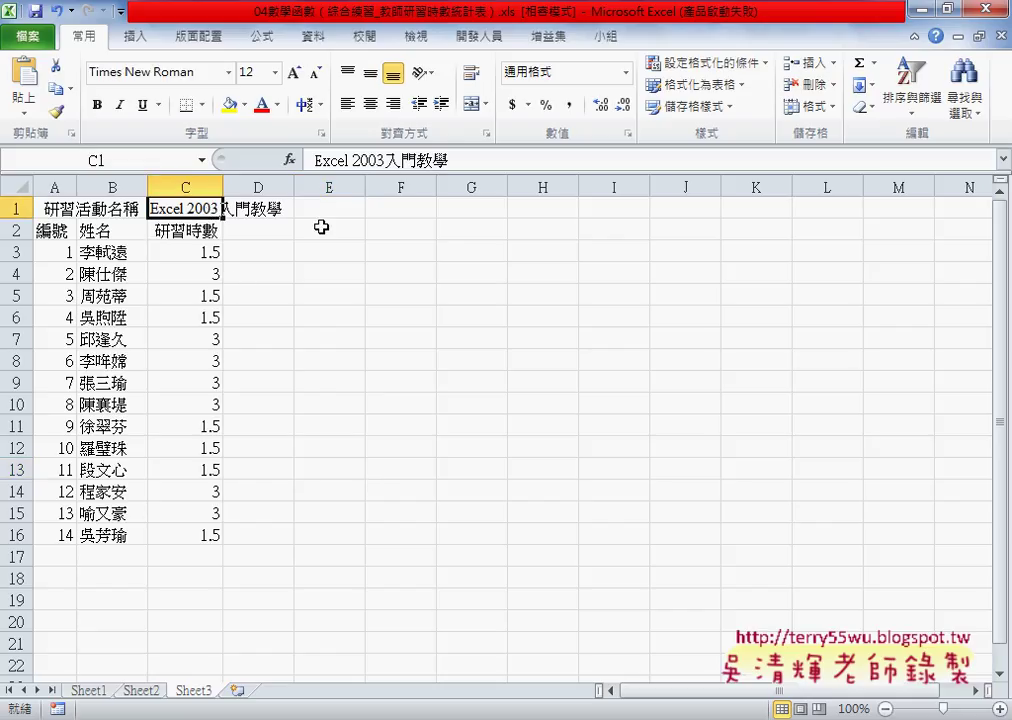
pyautogui.click(92, 692)
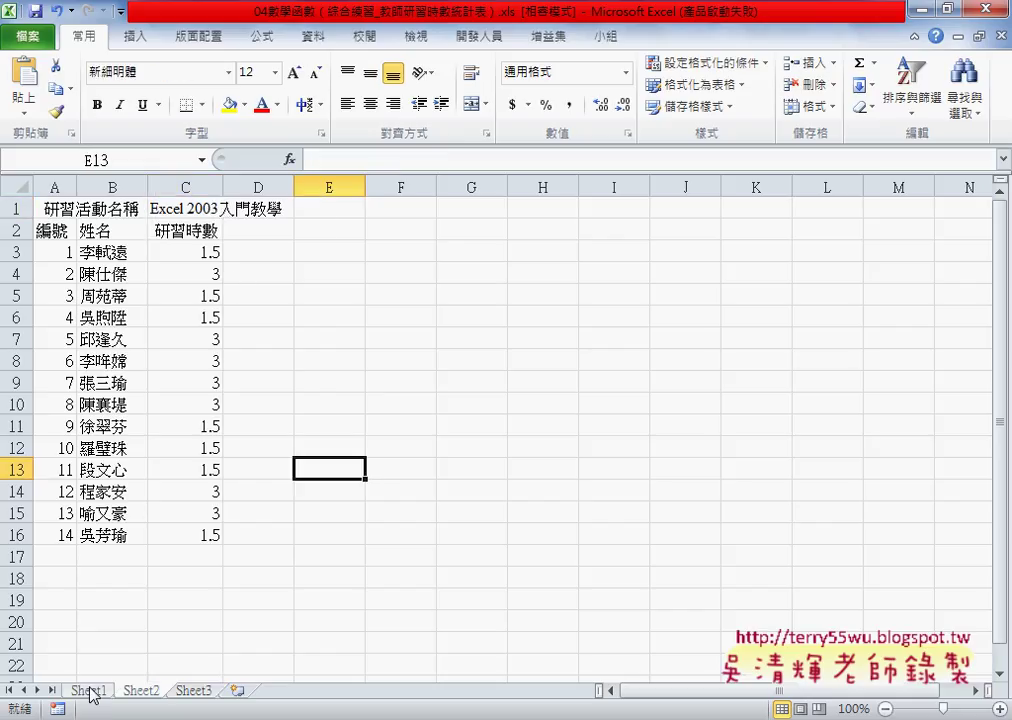
pyautogui.click(141, 692)
pyautogui.click(203, 692)
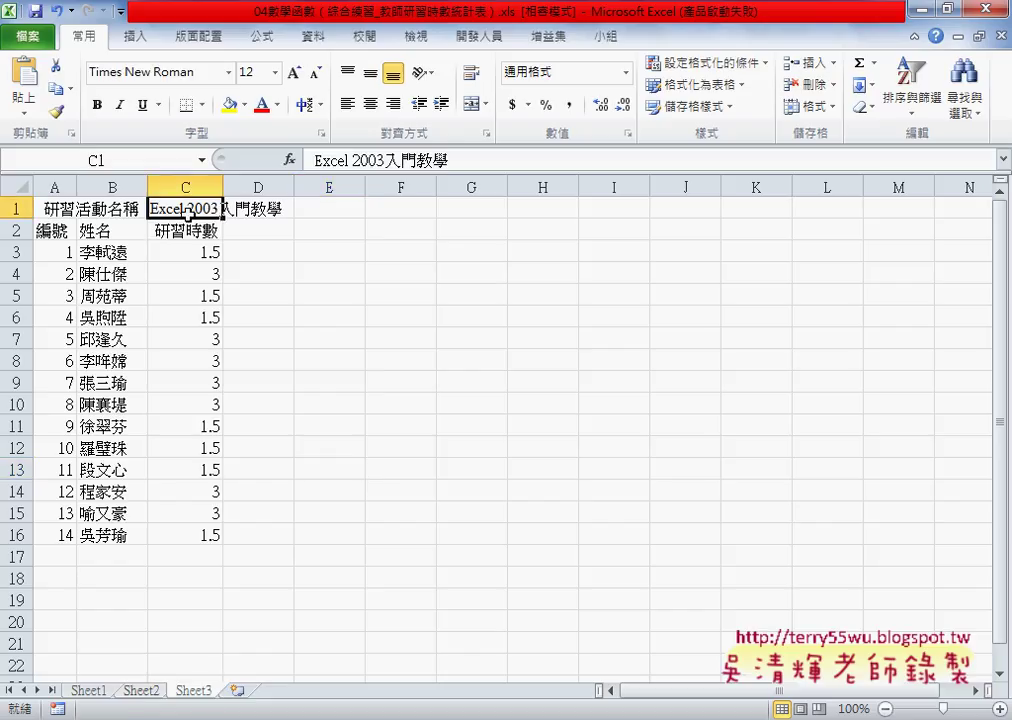
pyautogui.moveTo(392, 165); pyautogui.dragTo(417, 165)
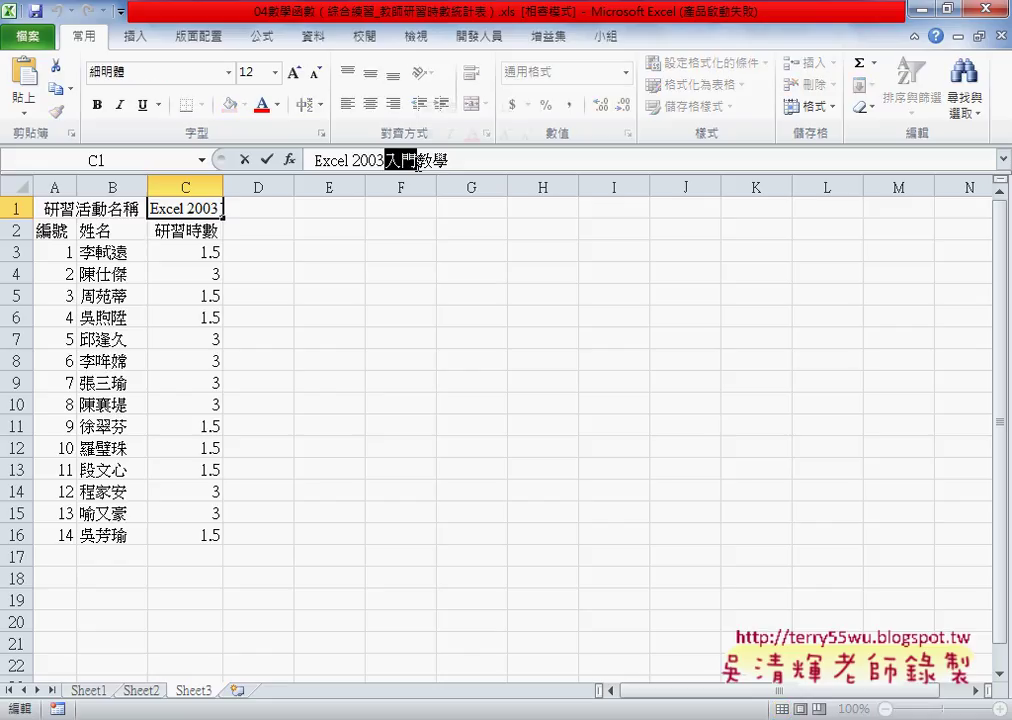
pyautogui.write('ㄐ')
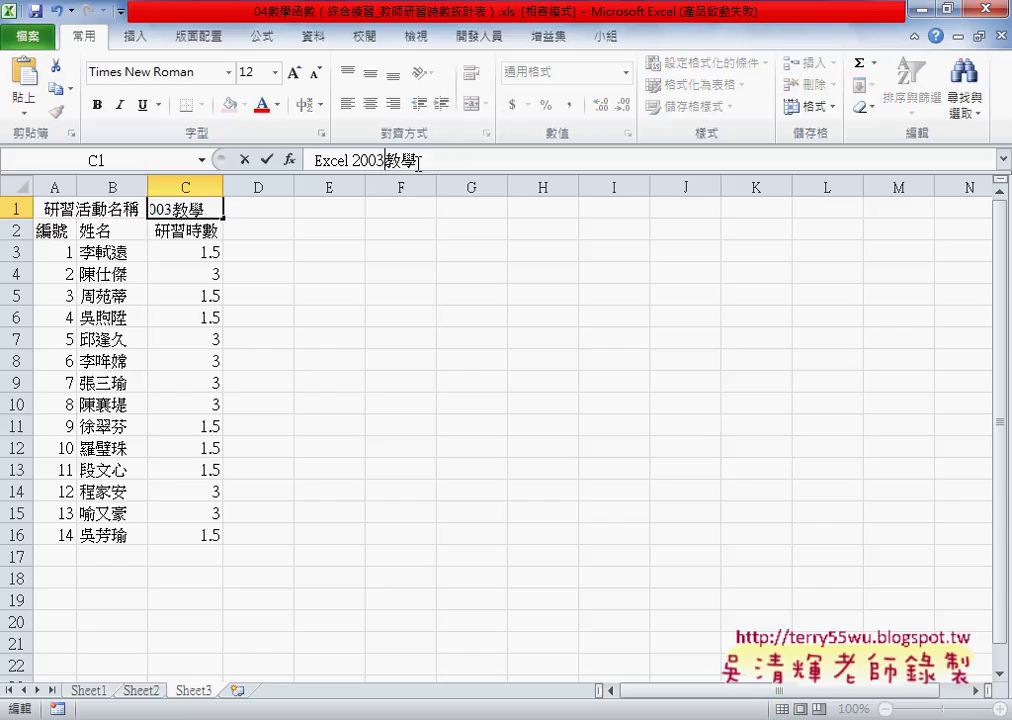
pyautogui.write('進')
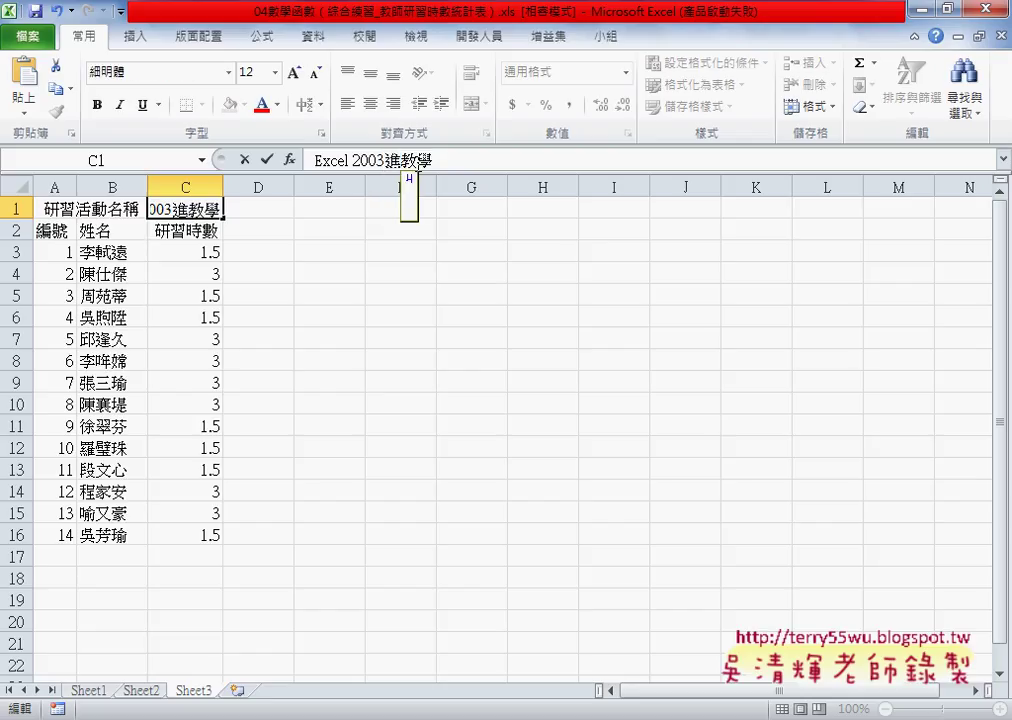
pyautogui.write('階數')
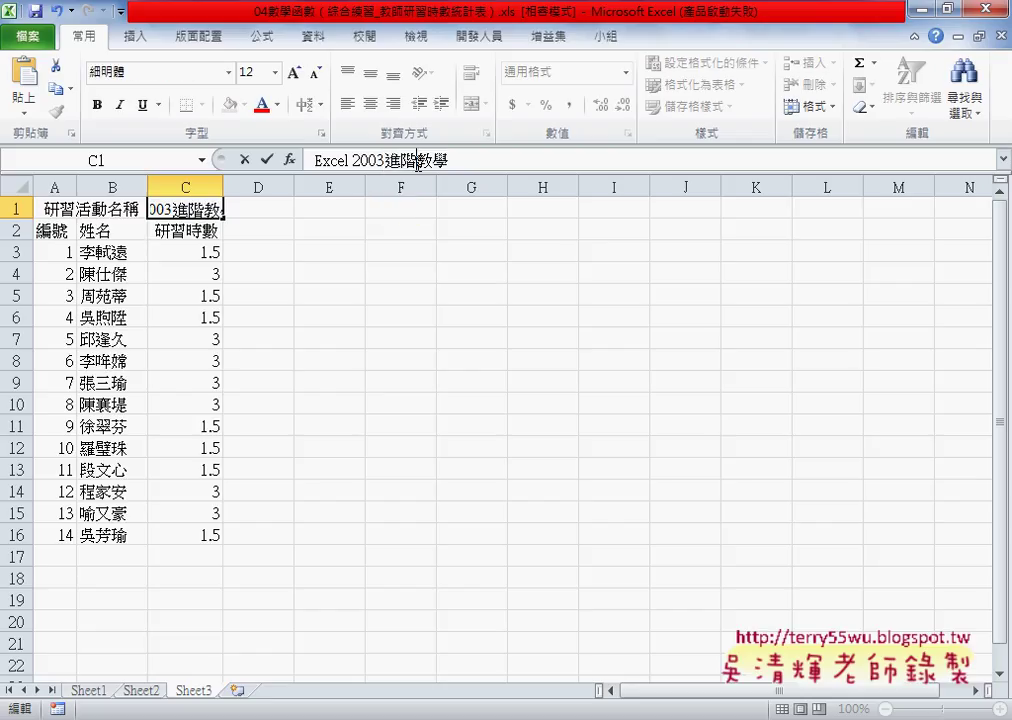
# - Confirm the edited title and delete rows 3 and 16 from Sheet3
pyautogui.click(405, 333)
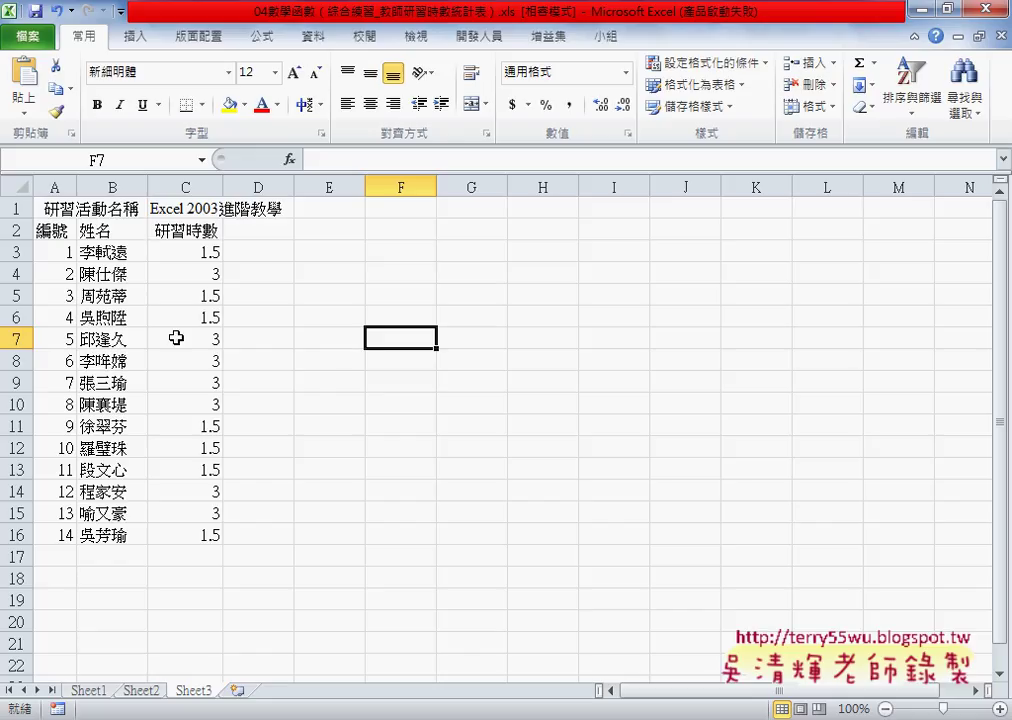
pyautogui.click(16, 252)
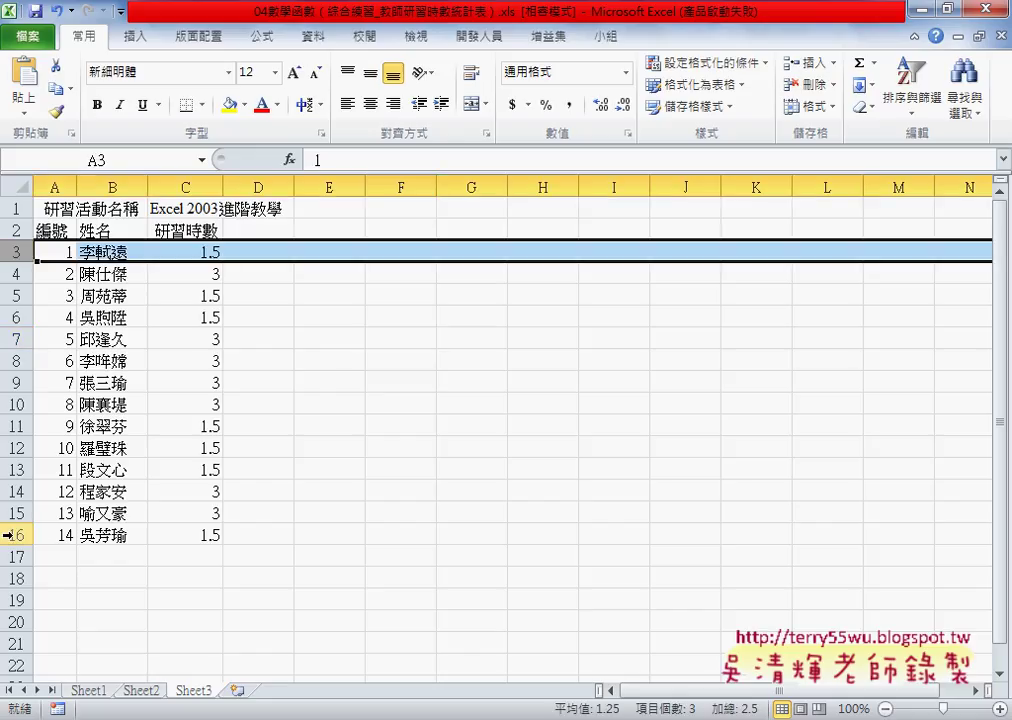
pyautogui.keyDown('ctrl'); pyautogui.click(14, 535); pyautogui.keyUp('ctrl')
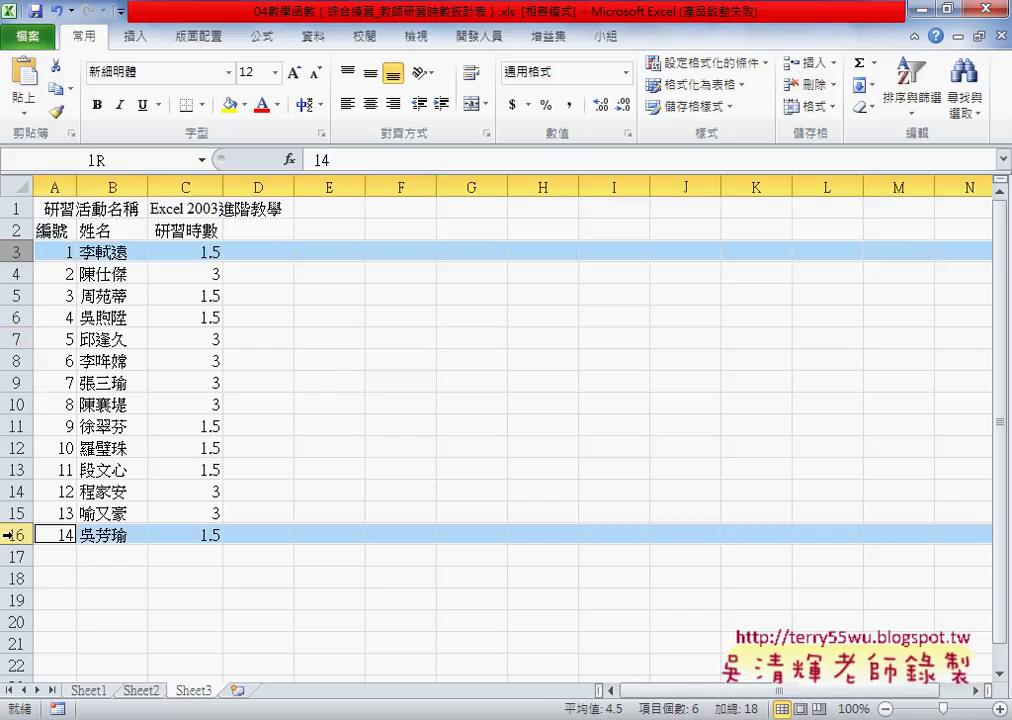
pyautogui.rightClick(136, 541)
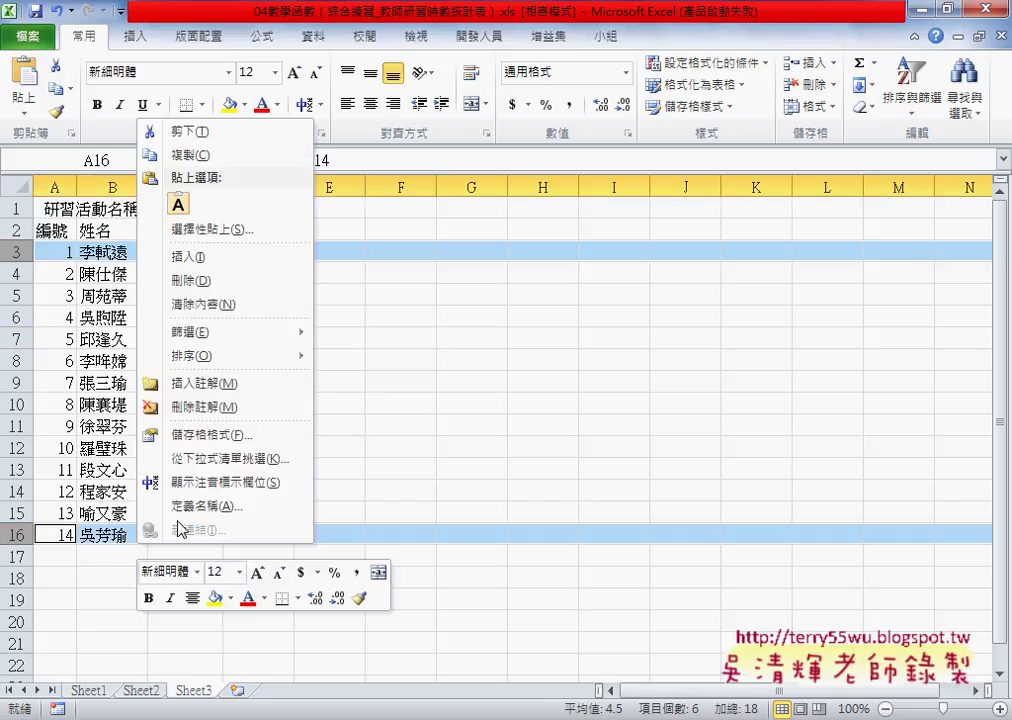
pyautogui.click(220, 284)
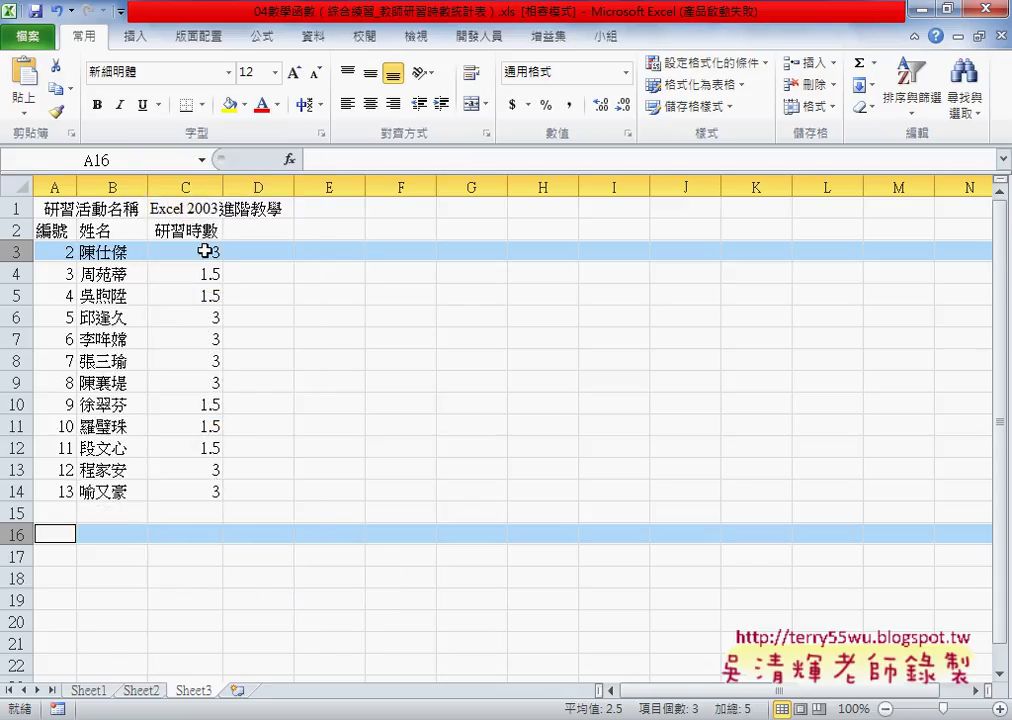
# - Clear C3:C14 and A3:A14, then renumber A3:A14 as a sequence starting at 1
pyautogui.moveTo(210, 251); pyautogui.dragTo(212, 488)
pyautogui.press('Delete')
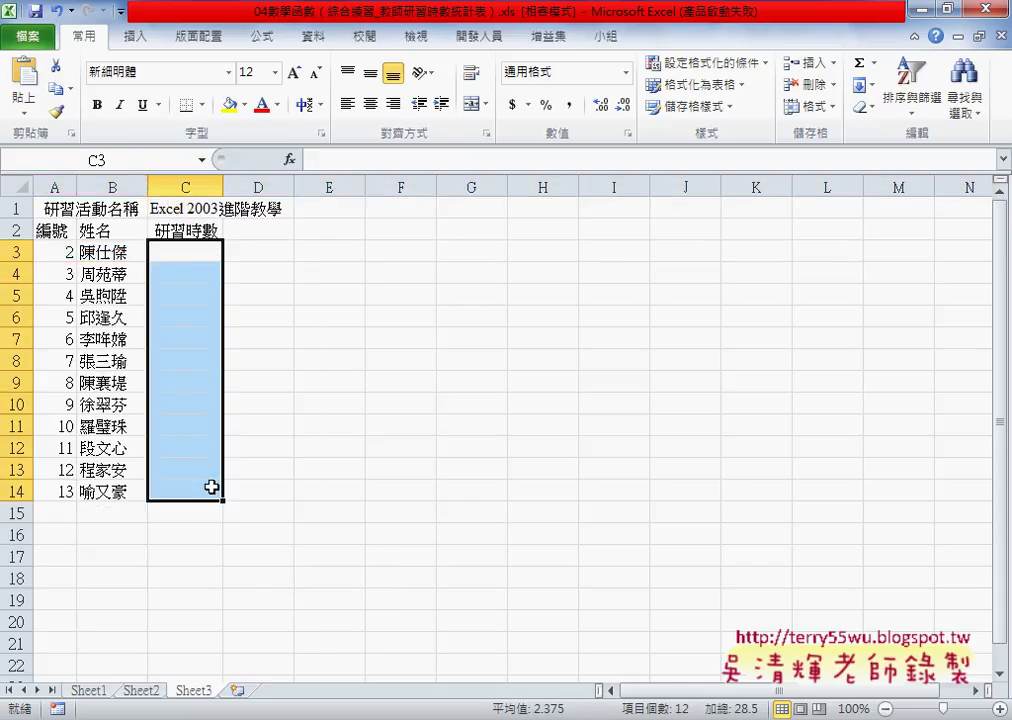
pyautogui.moveTo(56, 251); pyautogui.dragTo(70, 495)
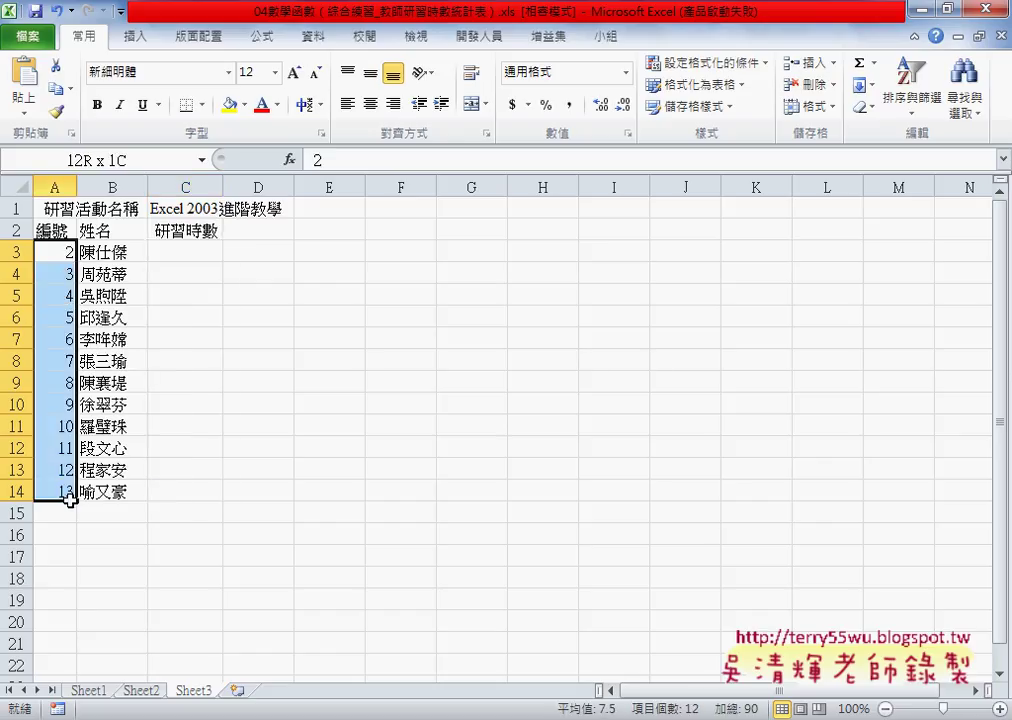
pyautogui.press('Delete')
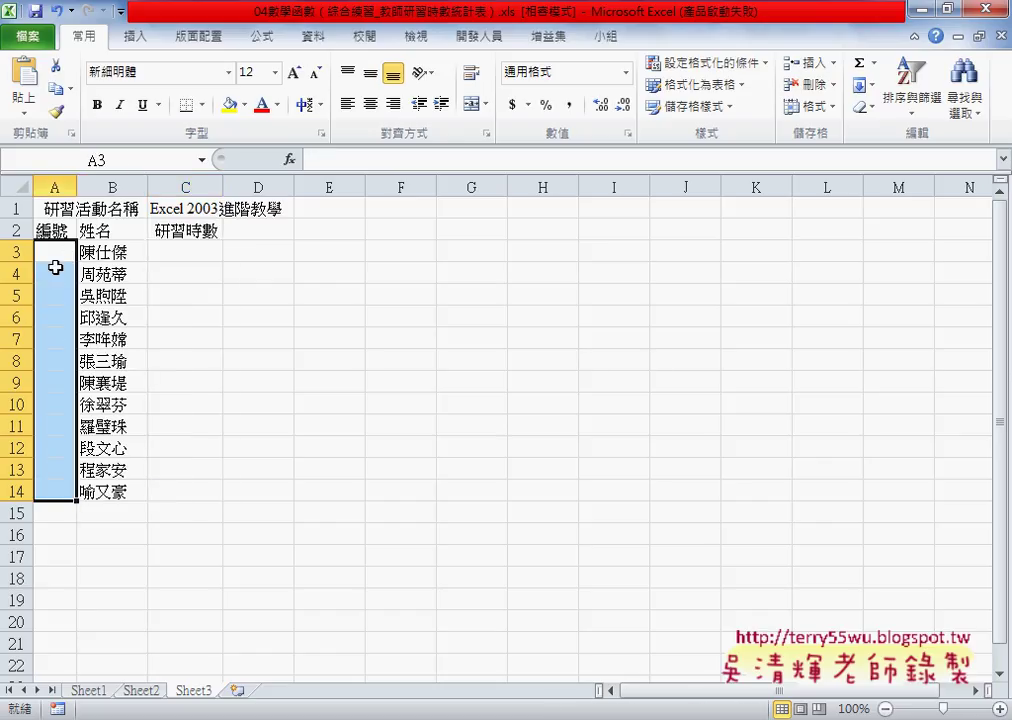
pyautogui.click(54, 256)
pyautogui.write('1')
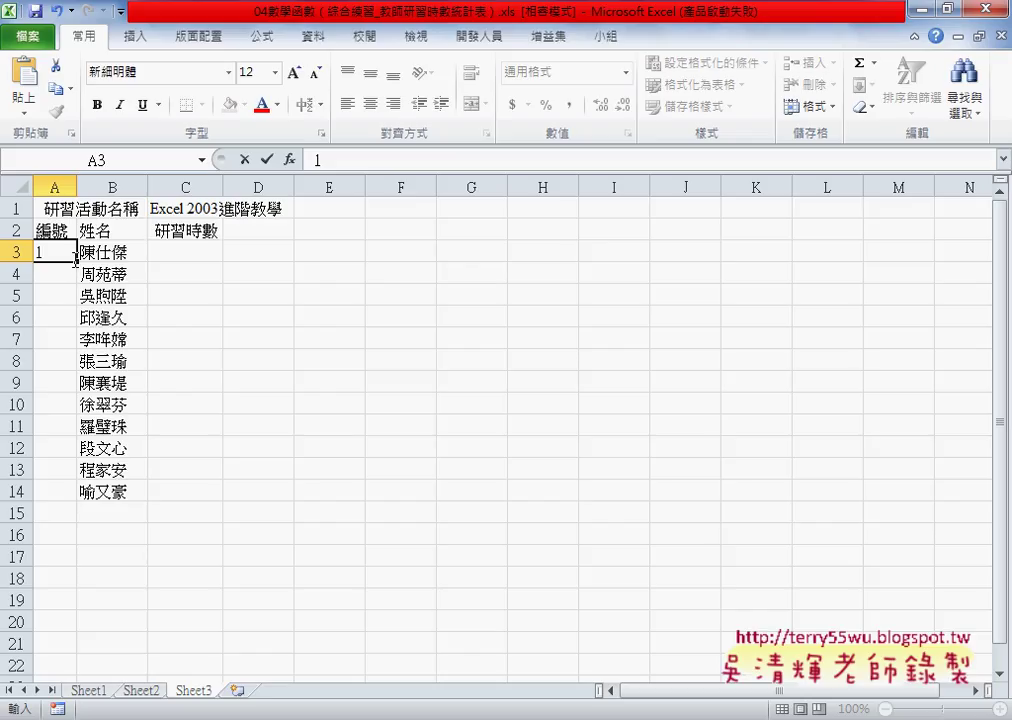
pyautogui.hotkey('ctrl', 'Return')
pyautogui.moveTo(76, 262); pyautogui.dragTo(70, 502)
# - Fill C3 through C14 with 2 hours each, then go to Sheet2
pyautogui.click(199, 252)
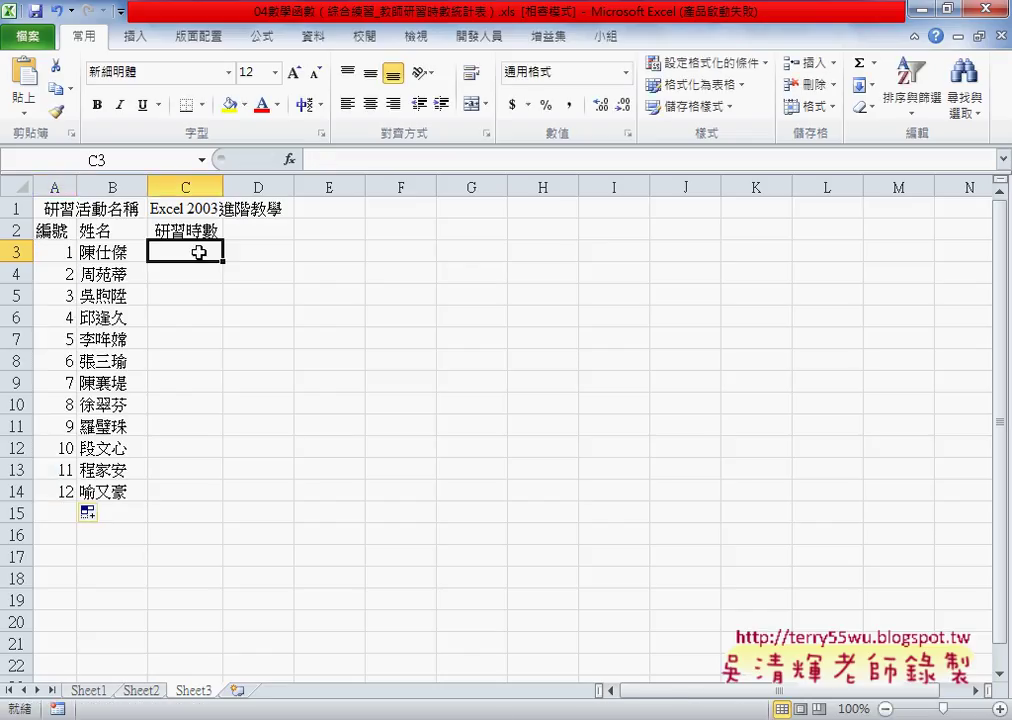
pyautogui.write('2')
pyautogui.click(238, 288)
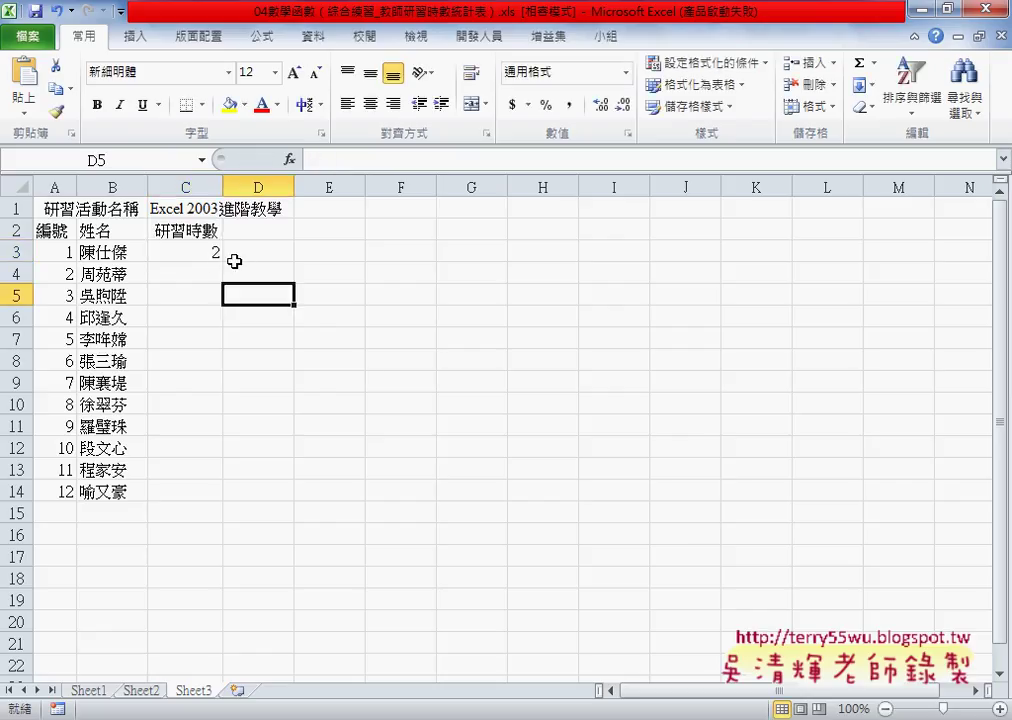
pyautogui.click(213, 253)
pyautogui.moveTo(222, 262); pyautogui.dragTo(201, 497)
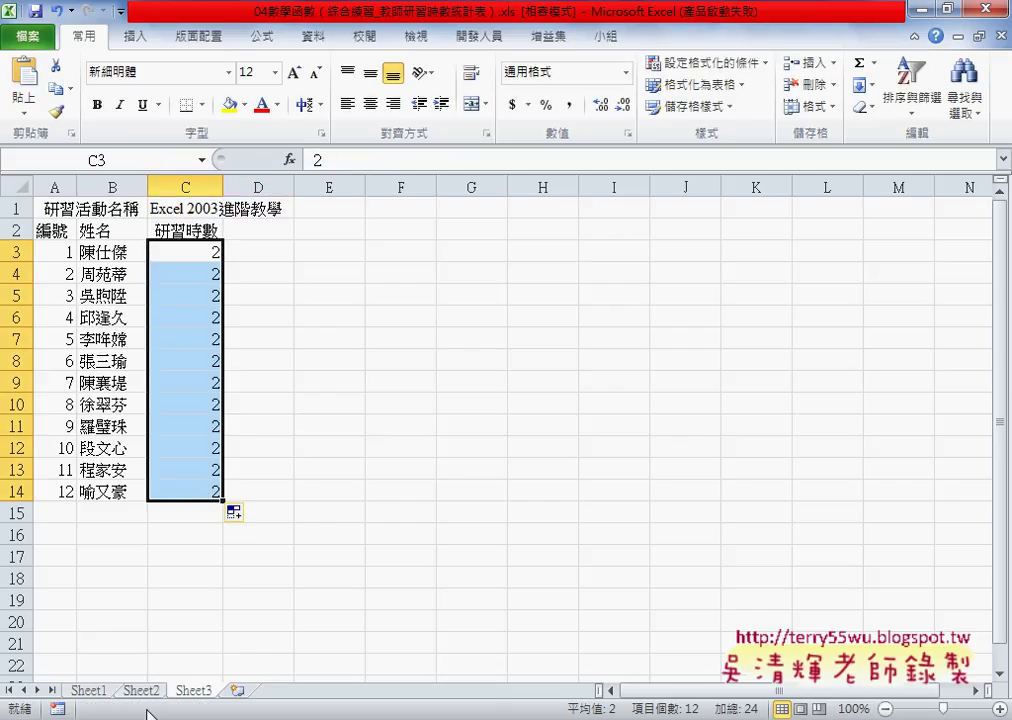
pyautogui.click(141, 691)
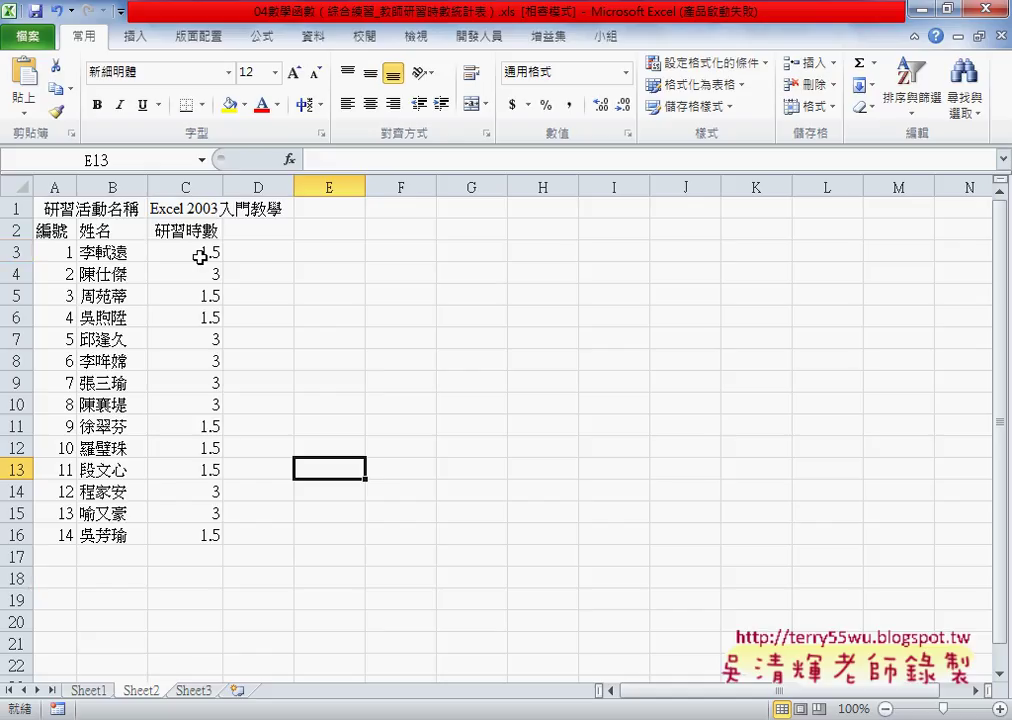
pyautogui.click(194, 691)
pyautogui.click(148, 692)
pyautogui.moveTo(148, 698); pyautogui.dragTo(187, 703)
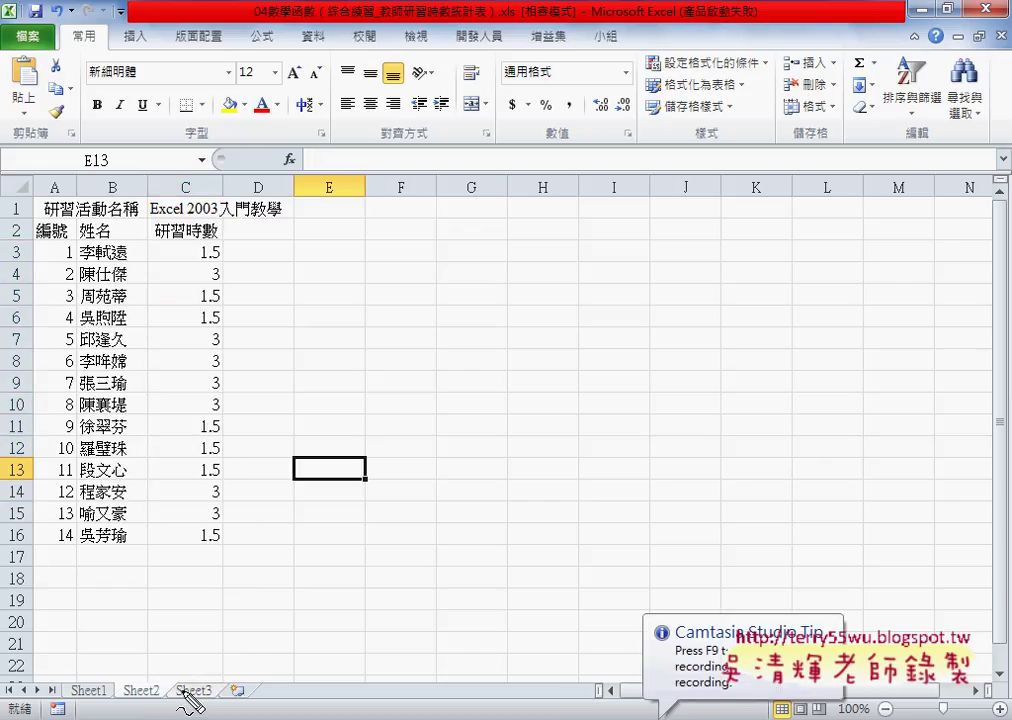
pyautogui.moveTo(188, 703)
pyautogui.mouseDown()
pyautogui.moveTo(125, 688)
pyautogui.moveTo(226, 693)
pyautogui.moveTo(219, 669)
pyautogui.mouseUp()
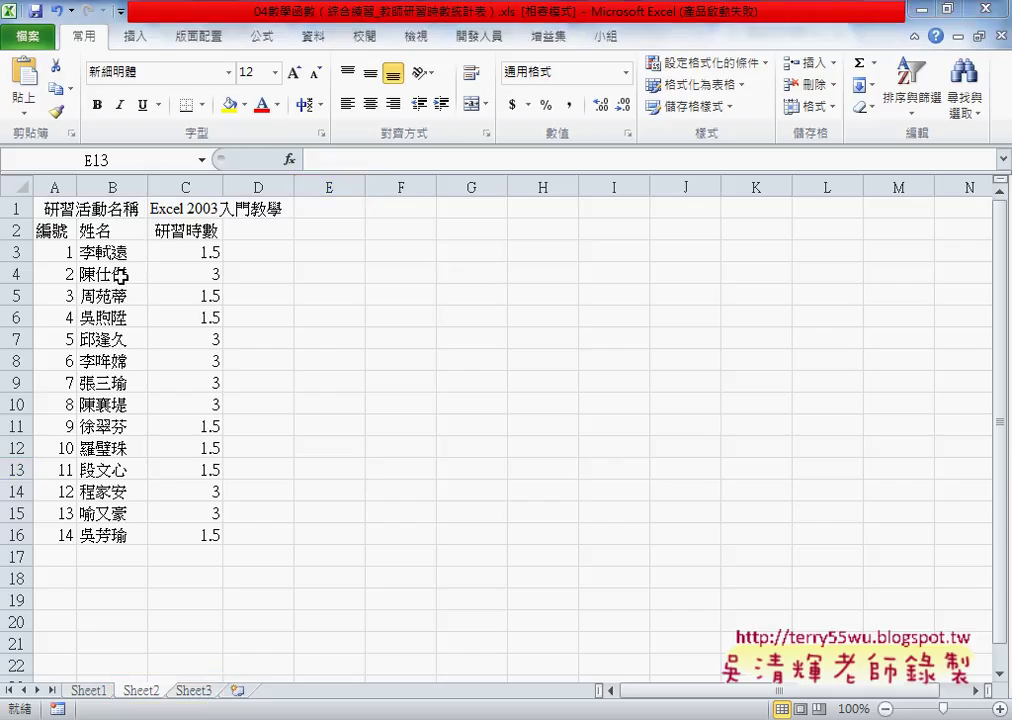
# - Look up the first name's hours on Sheet2 and Sheet3, and enter 0 in Sheet1 C2
pyautogui.click(88, 690)
pyautogui.click(93, 233)
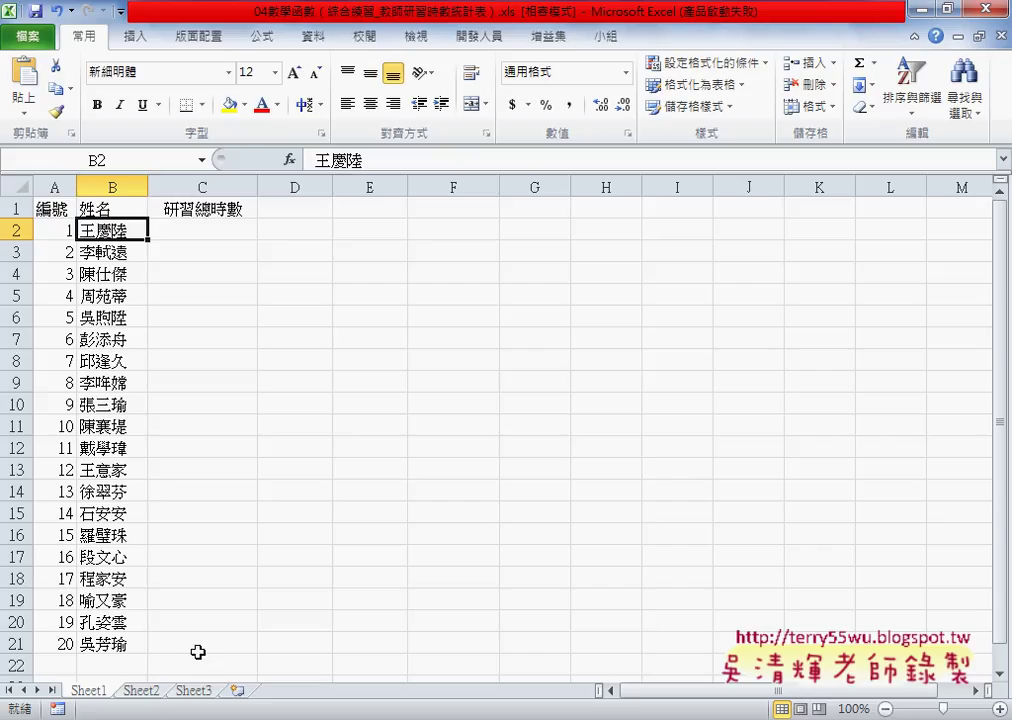
pyautogui.click(140, 690)
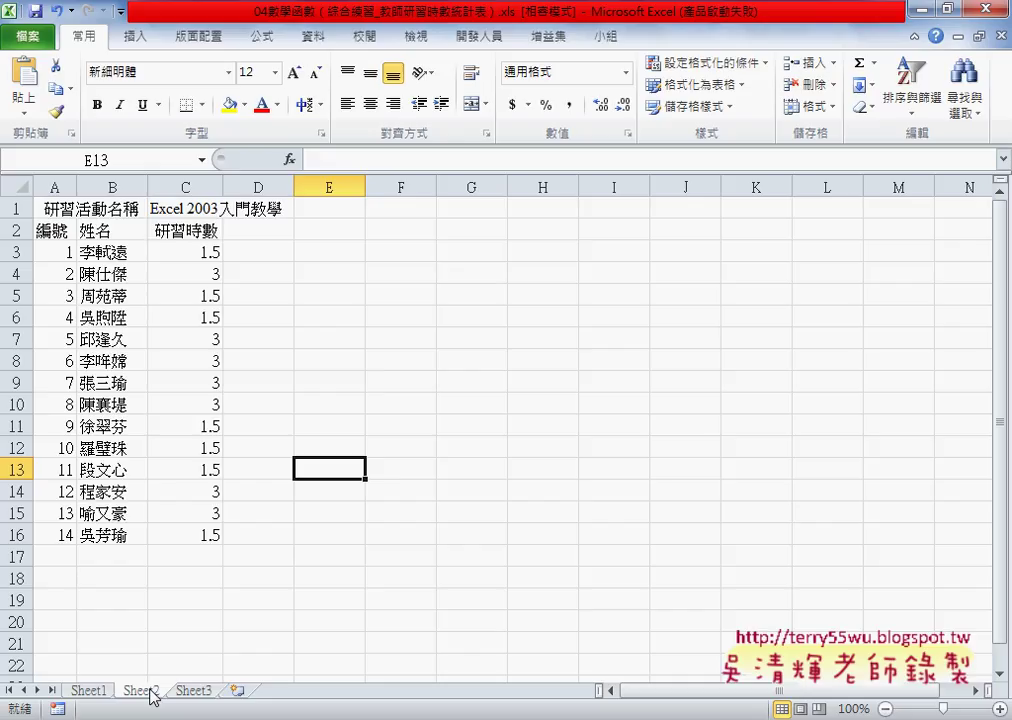
pyautogui.click(194, 690)
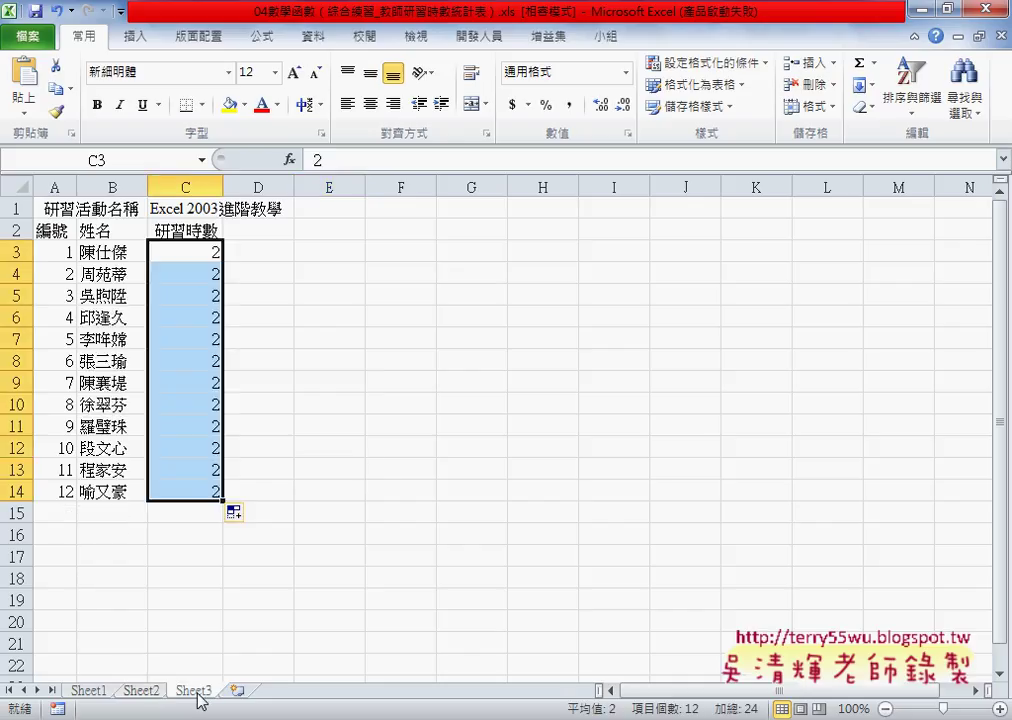
pyautogui.click(88, 690)
pyautogui.click(216, 229)
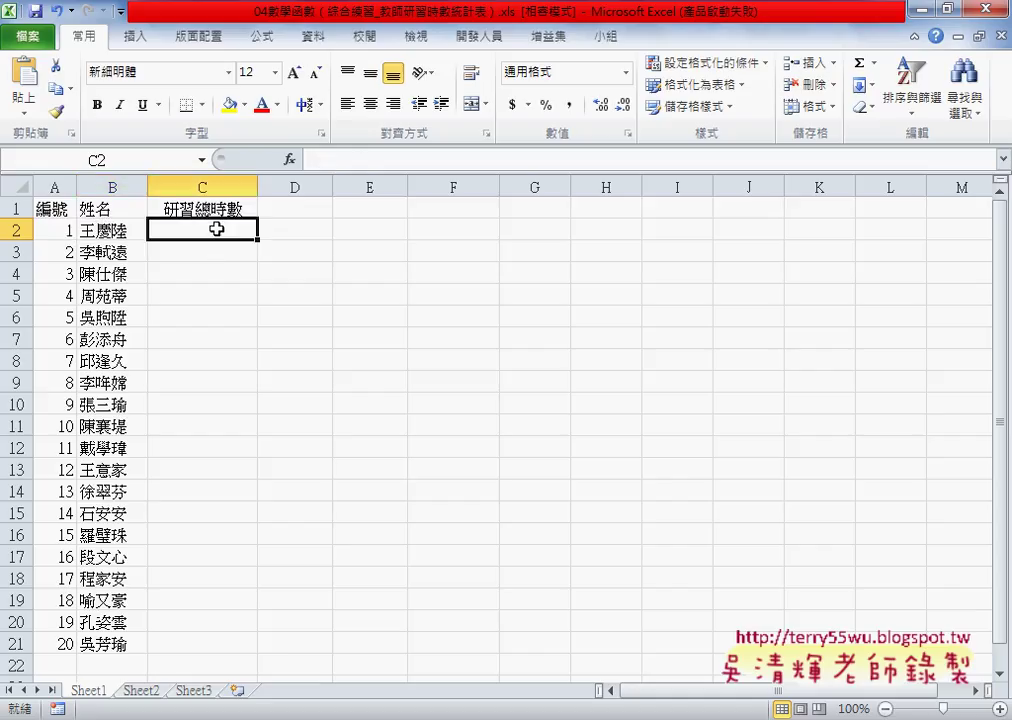
pyautogui.write('0')
pyautogui.click(112, 252)
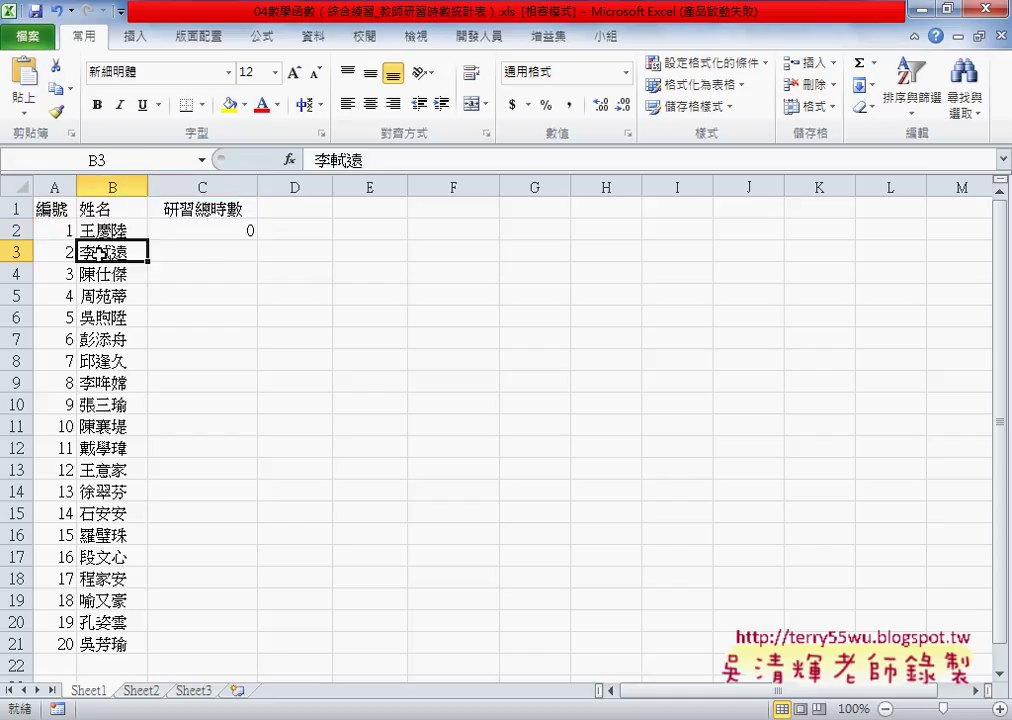
# - Check the second person's hours on Sheet2 and Sheet3, and enter 1.5 in C3
pyautogui.click(141, 690)
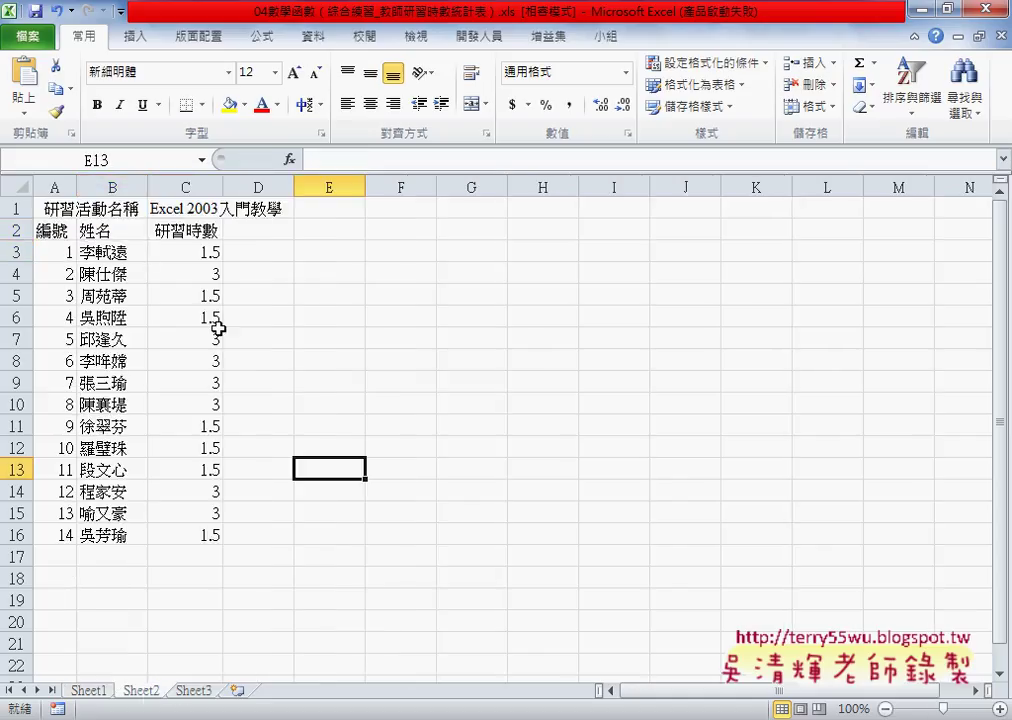
pyautogui.click(210, 252)
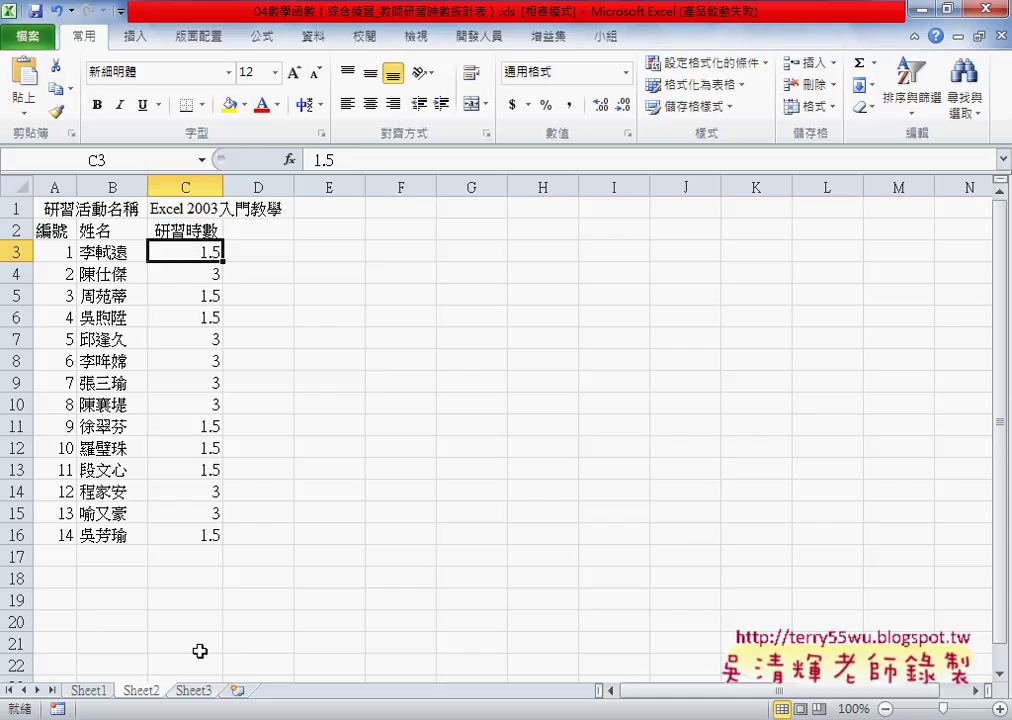
pyautogui.click(194, 690)
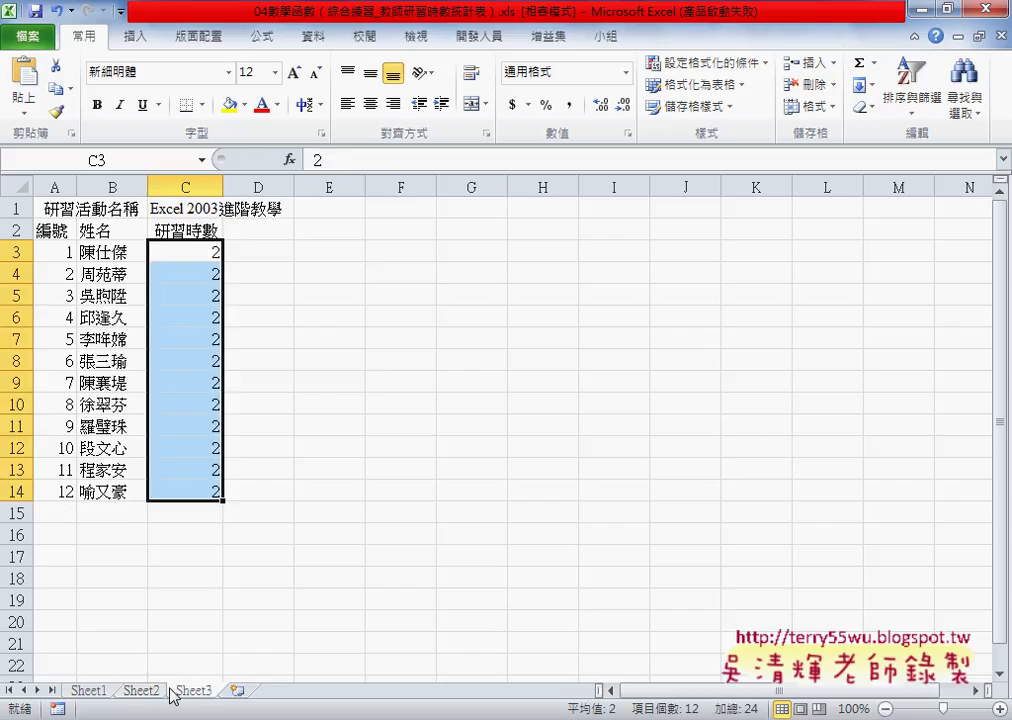
pyautogui.click(88, 690)
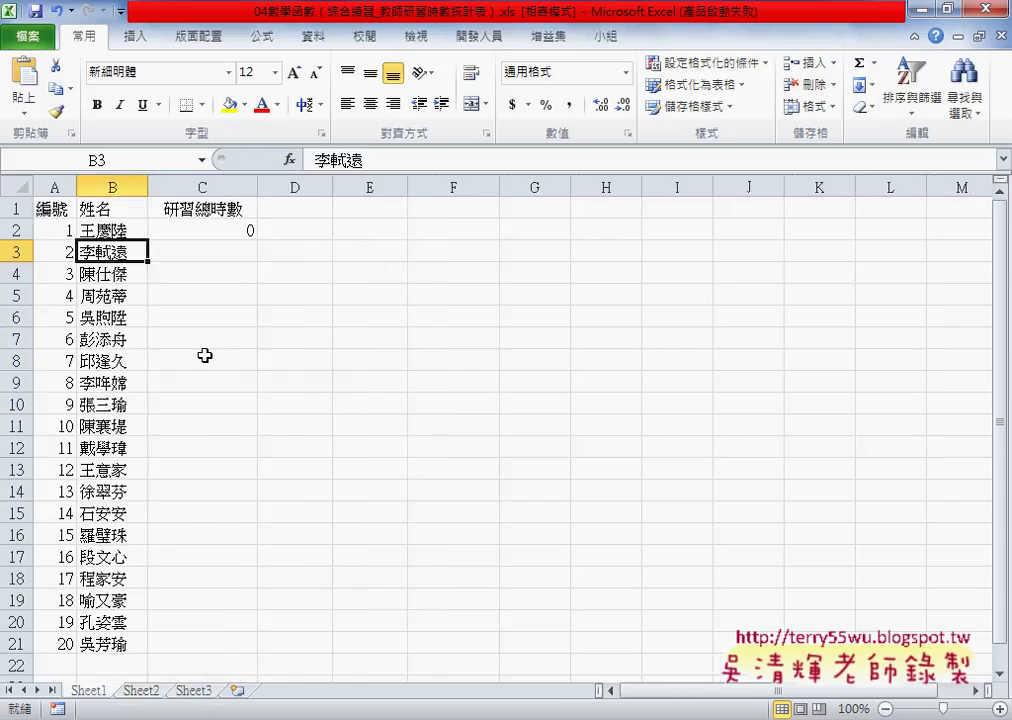
pyautogui.click(227, 251)
pyautogui.write('1.')
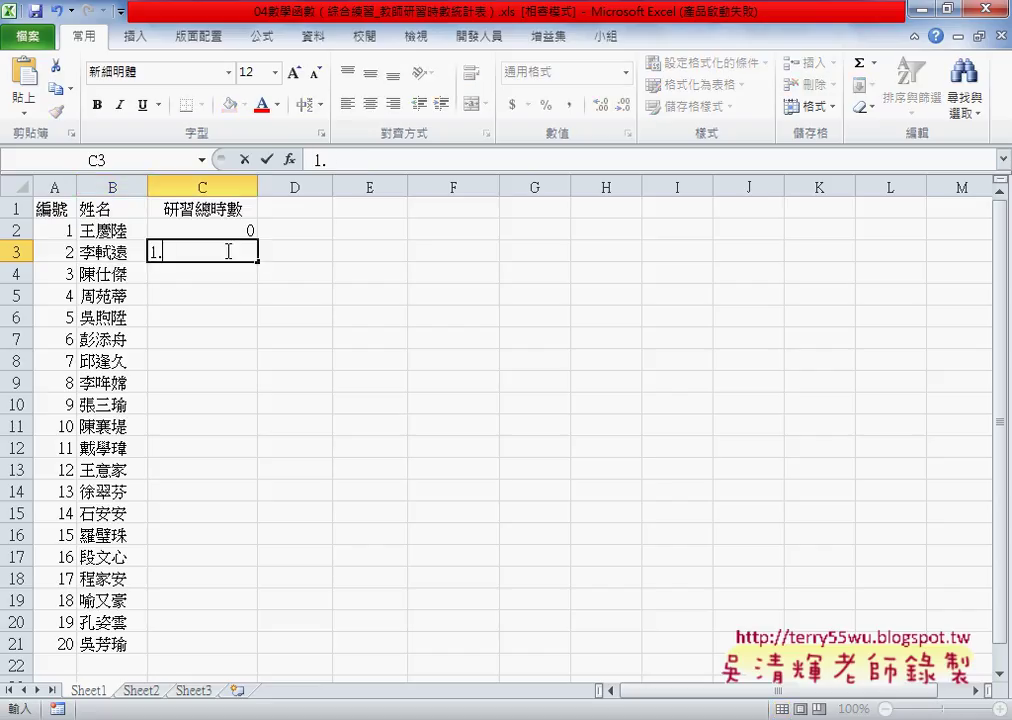
pyautogui.write('5')
pyautogui.press('Return')
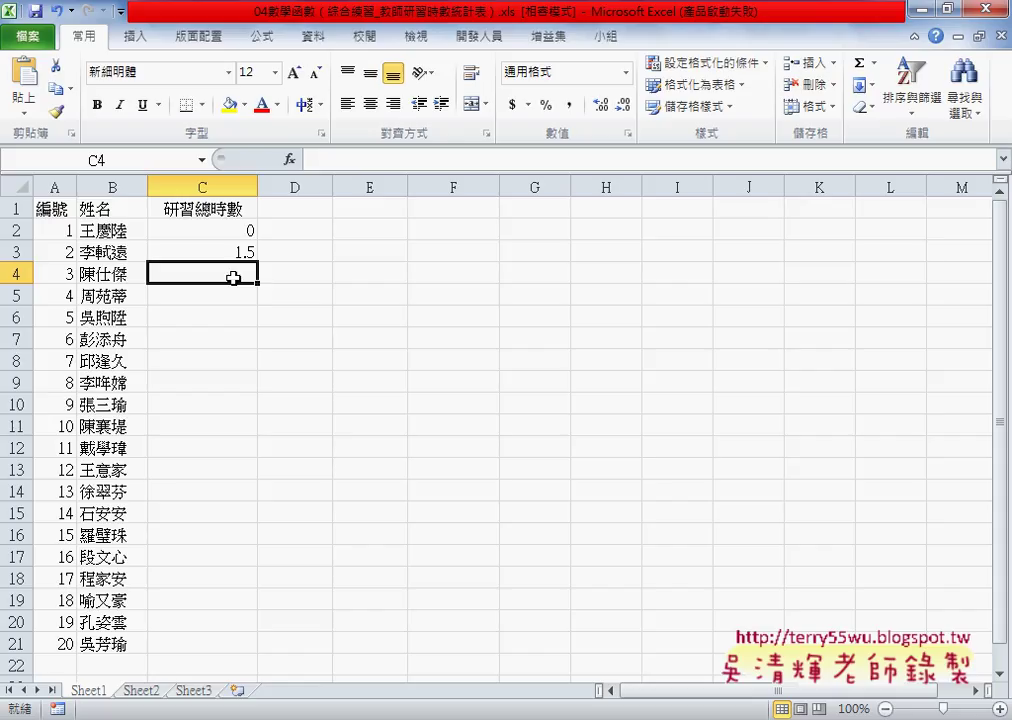
# - Clear the trial totals 0 and 1.5 from C2:C3
pyautogui.click(234, 229)
pyautogui.moveTo(242, 235); pyautogui.dragTo(244, 254)
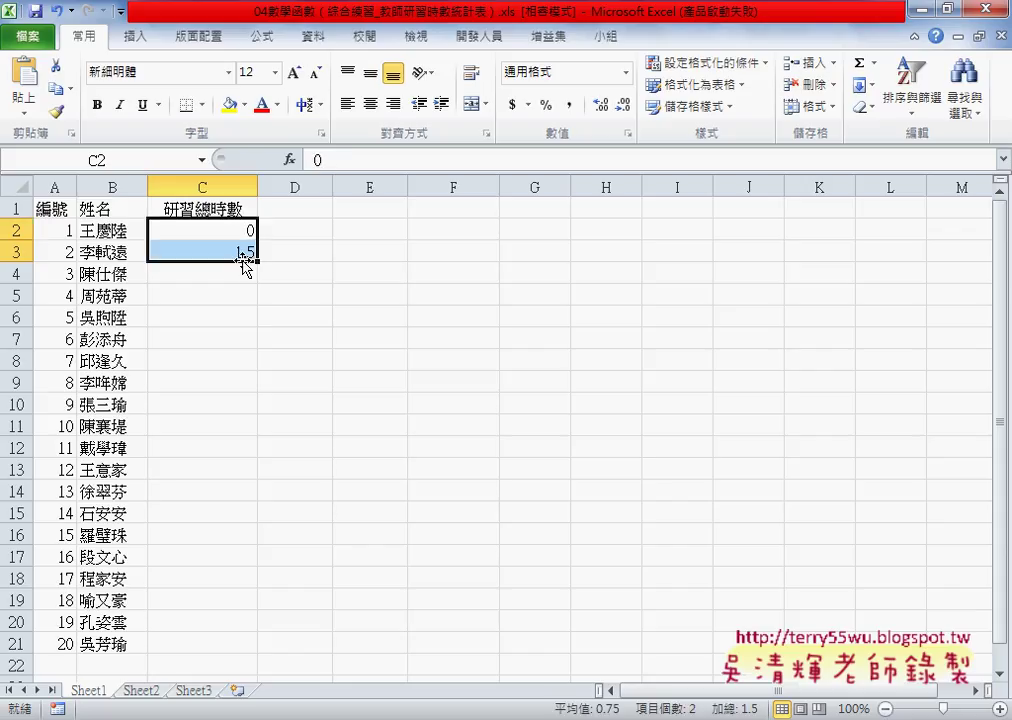
pyautogui.press('Delete')
pyautogui.click(228, 229)
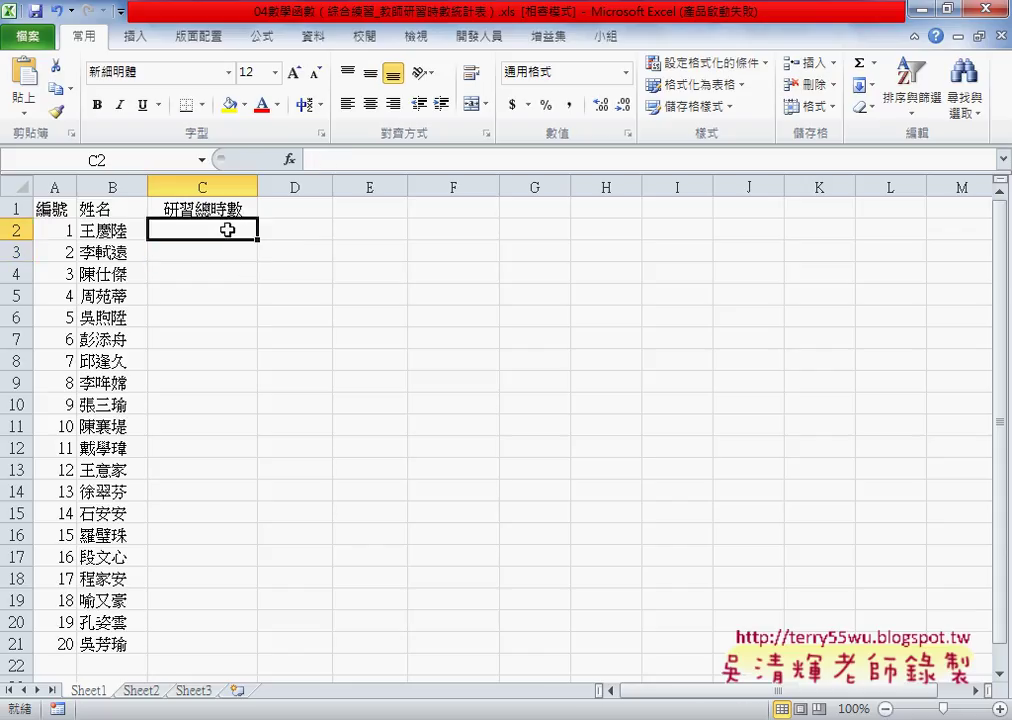
# - For C2, choose SUMIF from the 數學與三角函數 category in Insert Function
pyautogui.click(289, 158)
pyautogui.moveTo(645, 264); pyautogui.dragTo(432, 145)
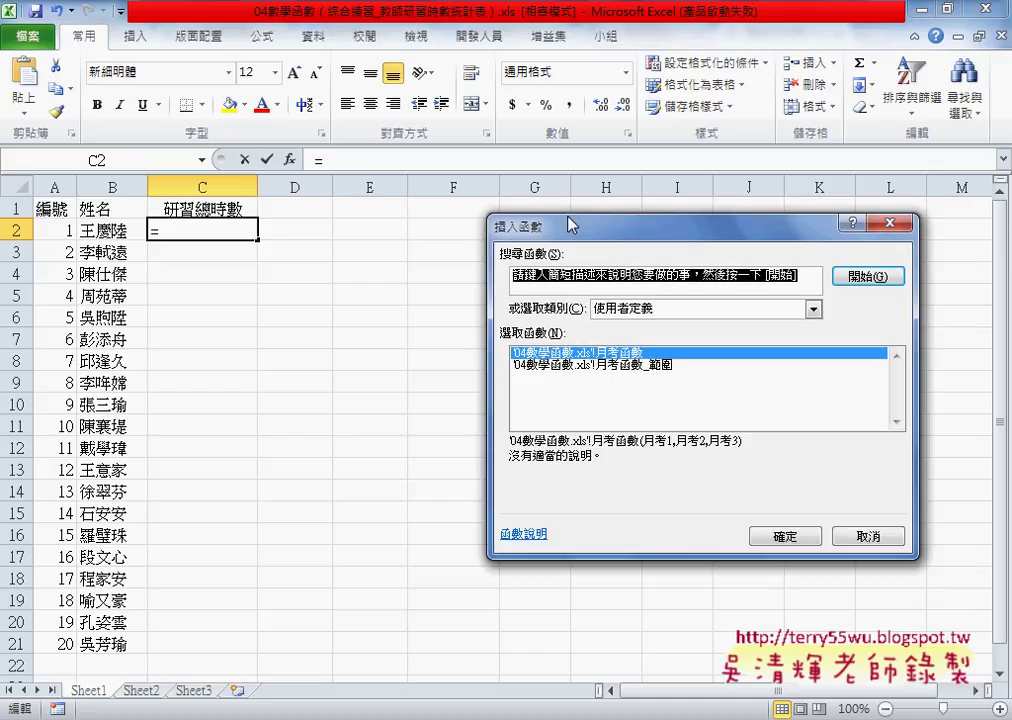
pyautogui.click(583, 224)
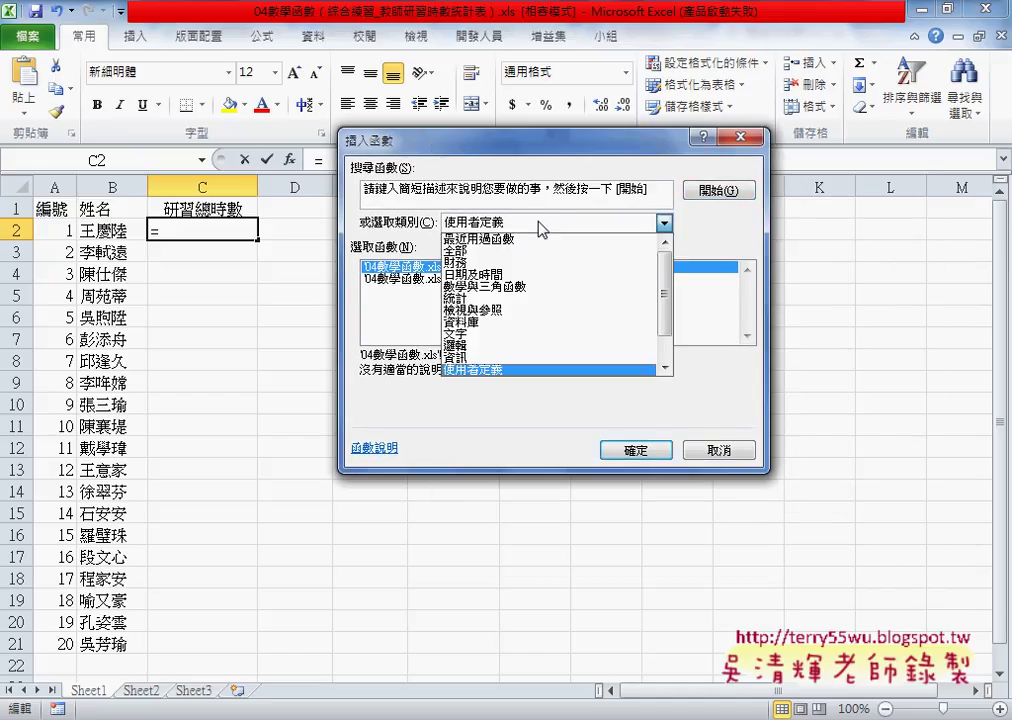
pyautogui.click(533, 291)
pyautogui.moveTo(749, 286); pyautogui.dragTo(750, 317)
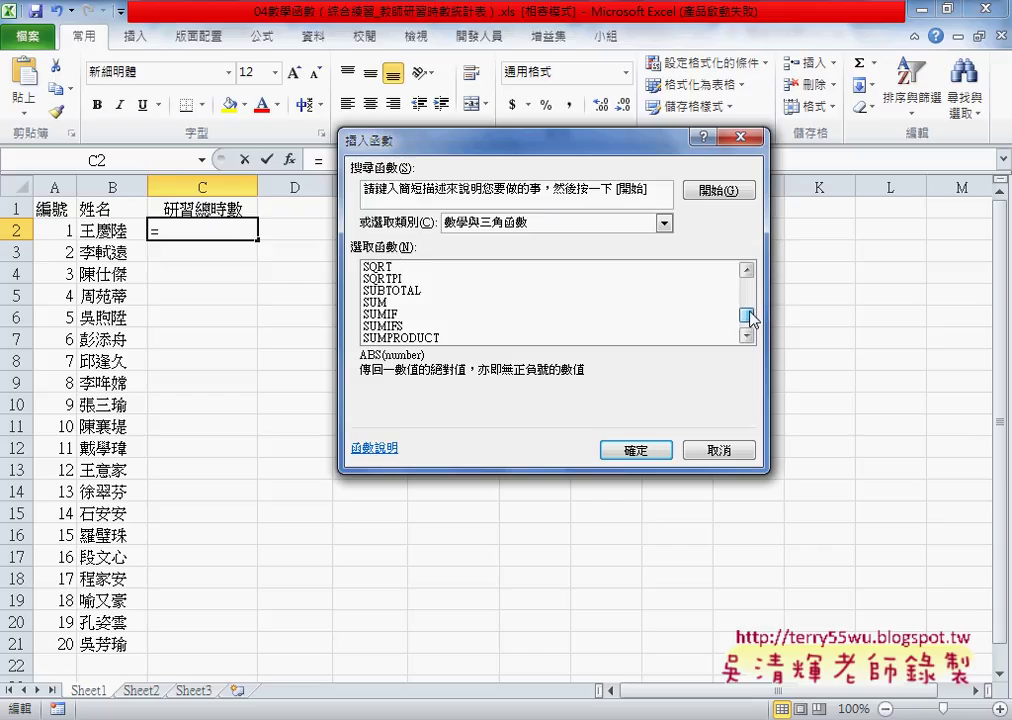
pyautogui.click(405, 337)
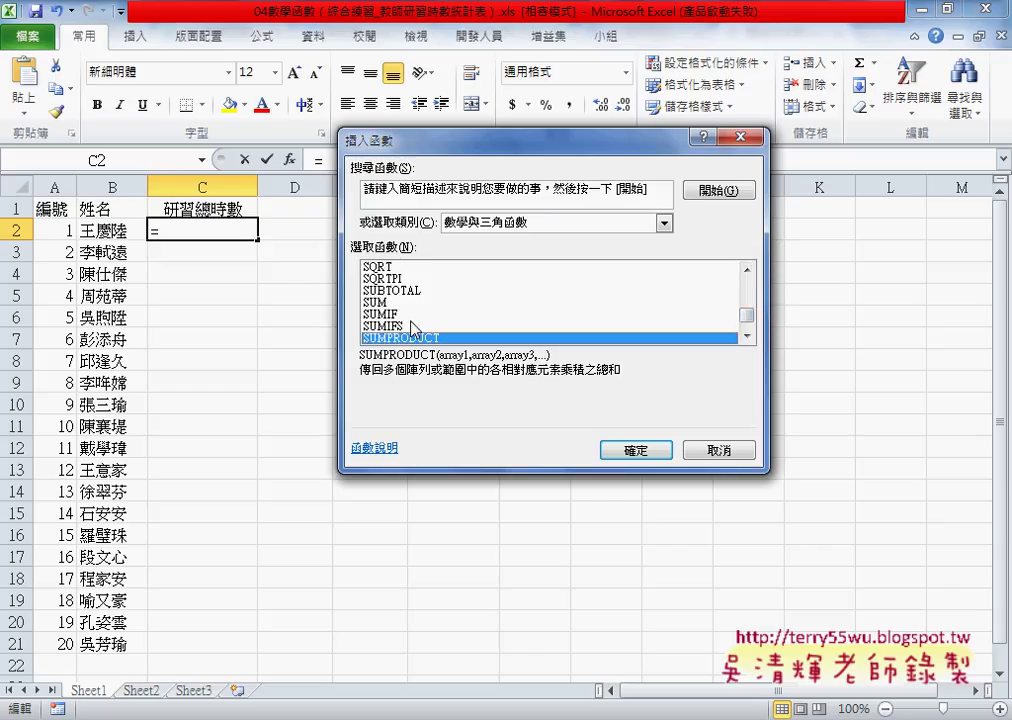
pyautogui.click(385, 303)
pyautogui.click(392, 315)
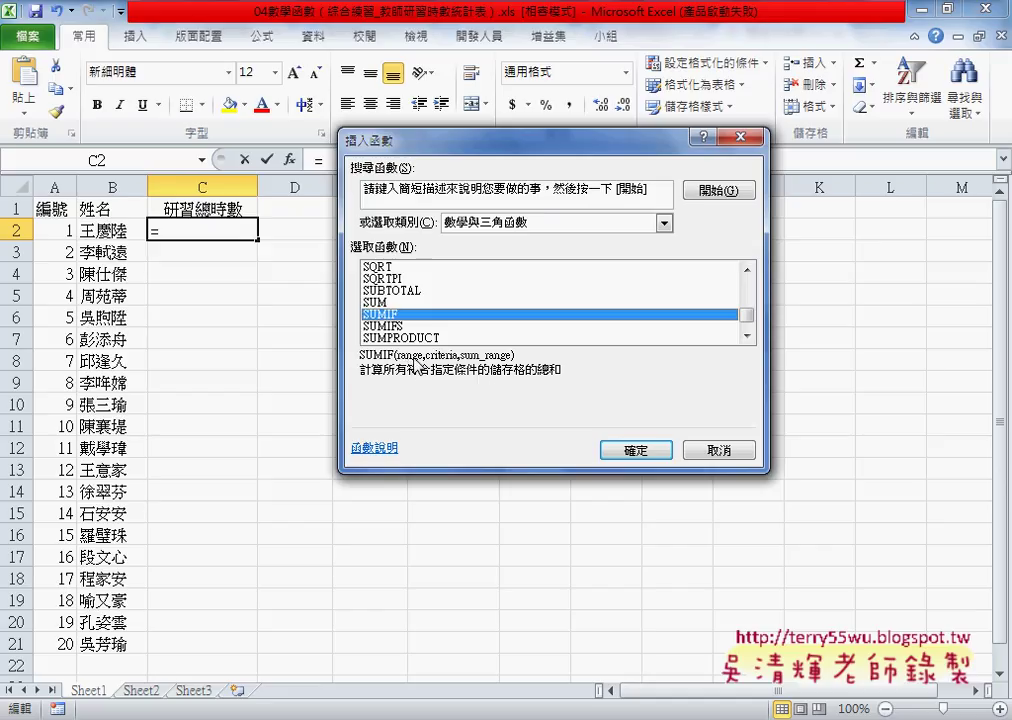
pyautogui.click(630, 452)
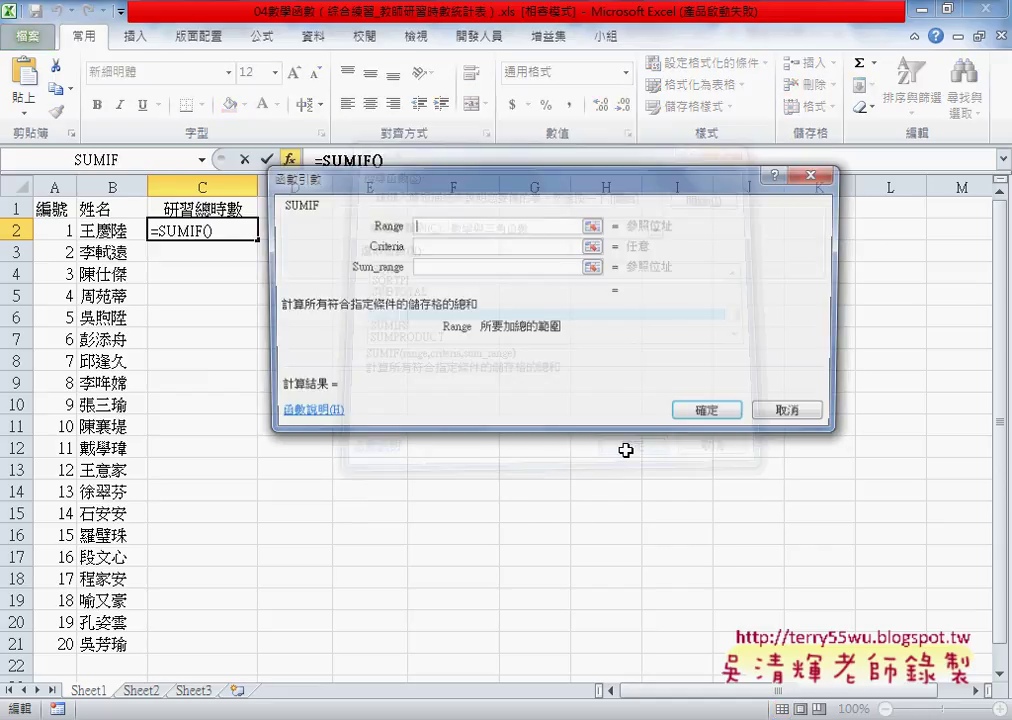
pyautogui.moveTo(510, 190); pyautogui.dragTo(615, 198)
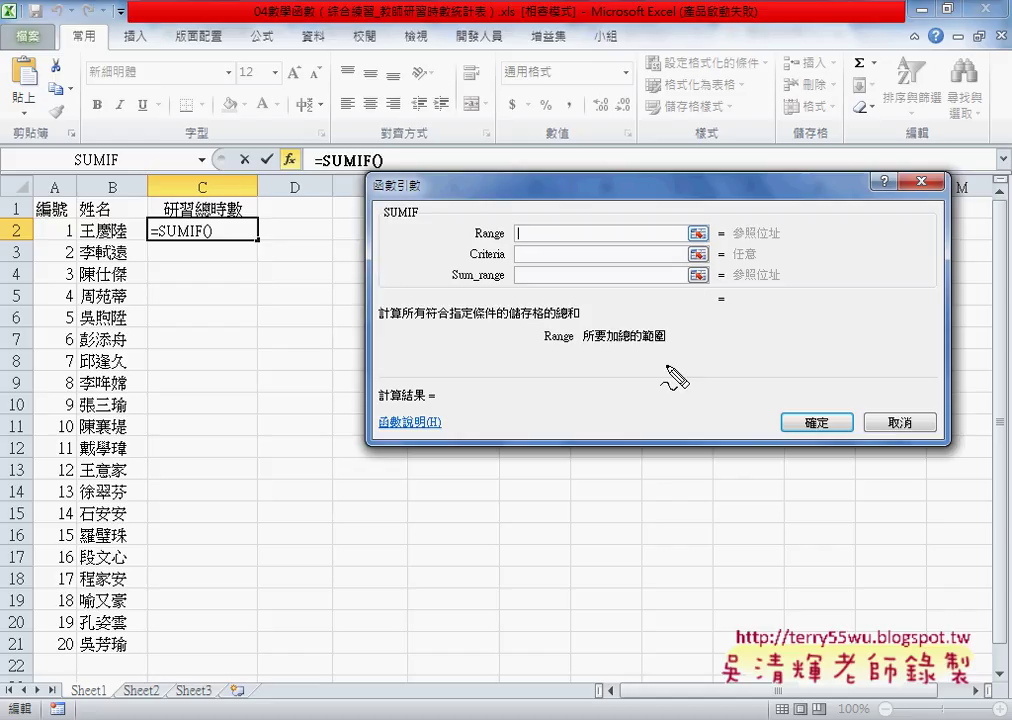
pyautogui.moveTo(592, 345); pyautogui.dragTo(661, 346)
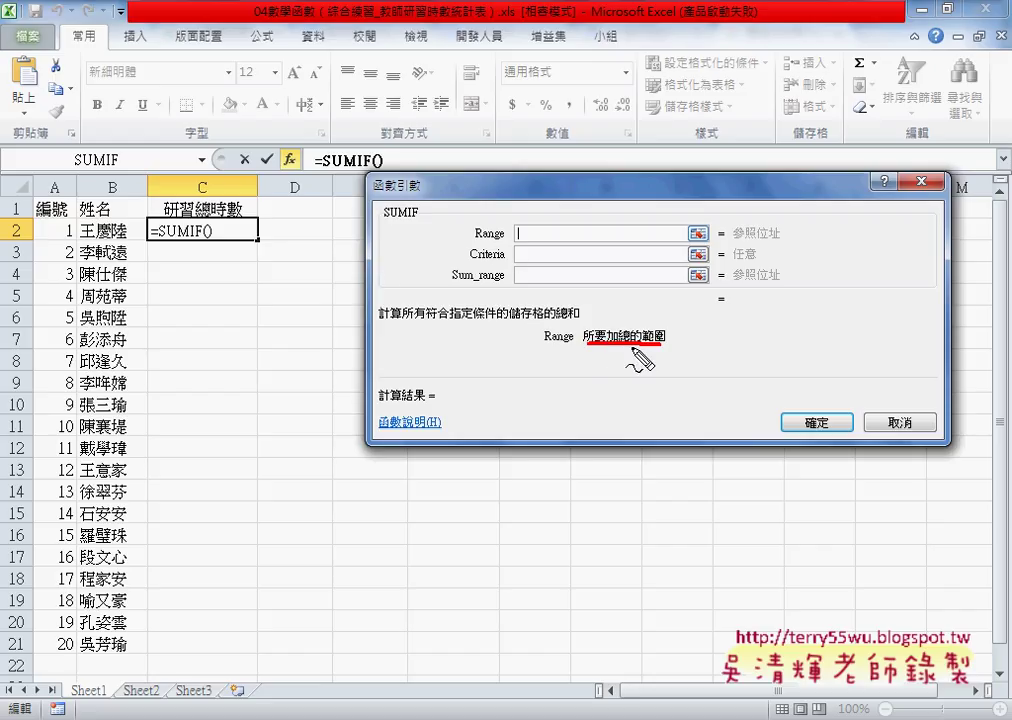
pyautogui.moveTo(632, 334); pyautogui.dragTo(621, 355)
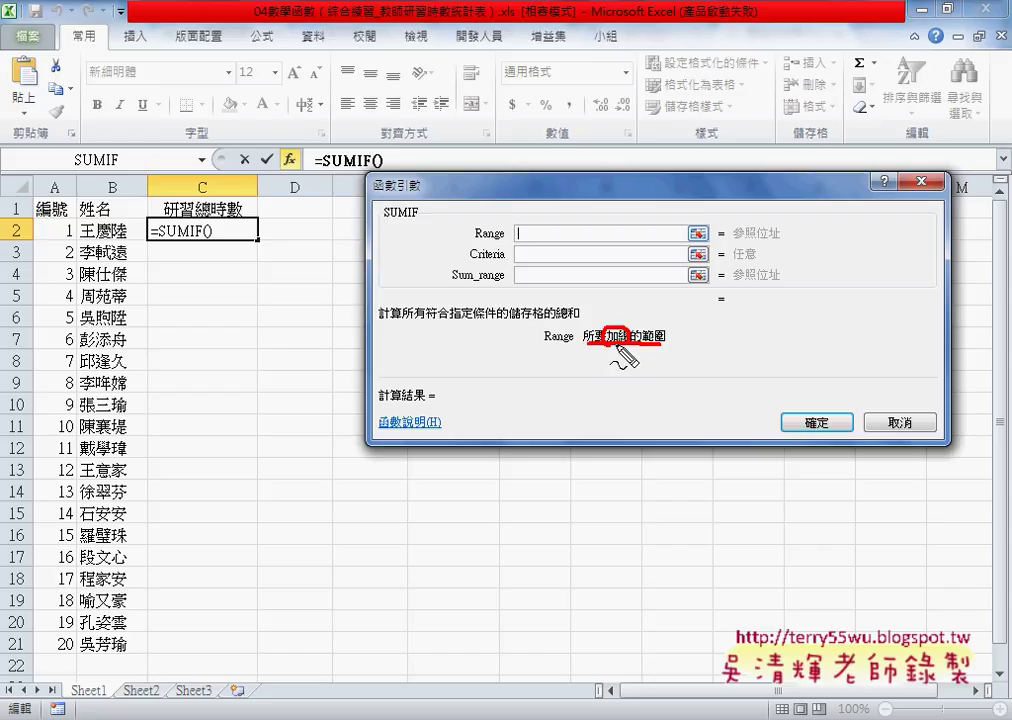
pyautogui.moveTo(477, 238); pyautogui.dragTo(501, 239)
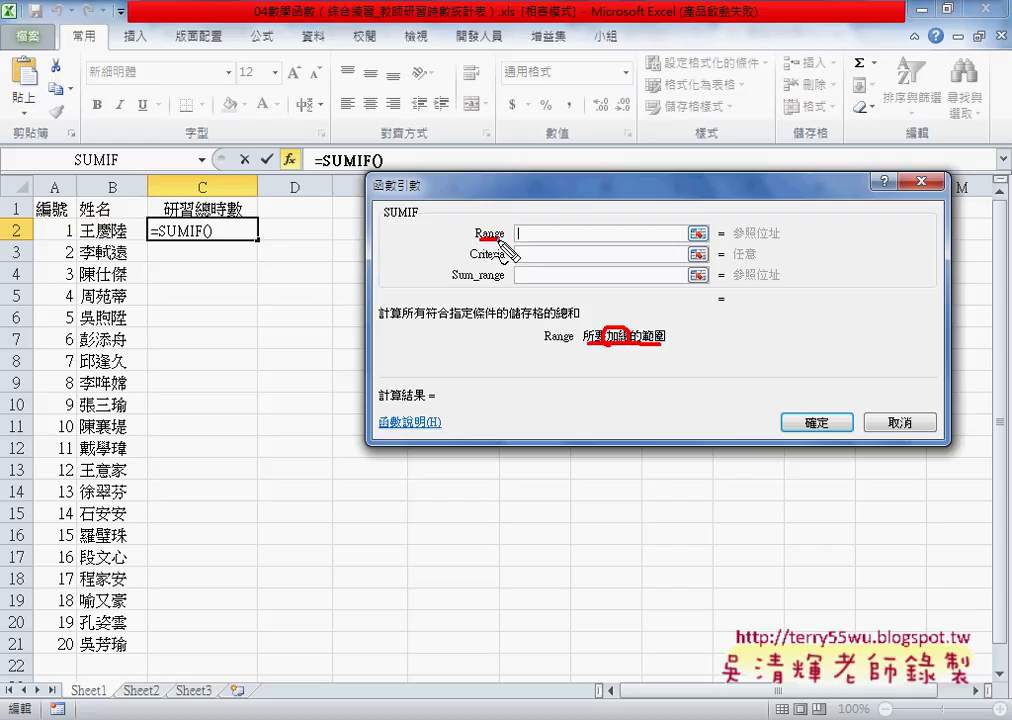
pyautogui.moveTo(455, 286); pyautogui.dragTo(504, 284)
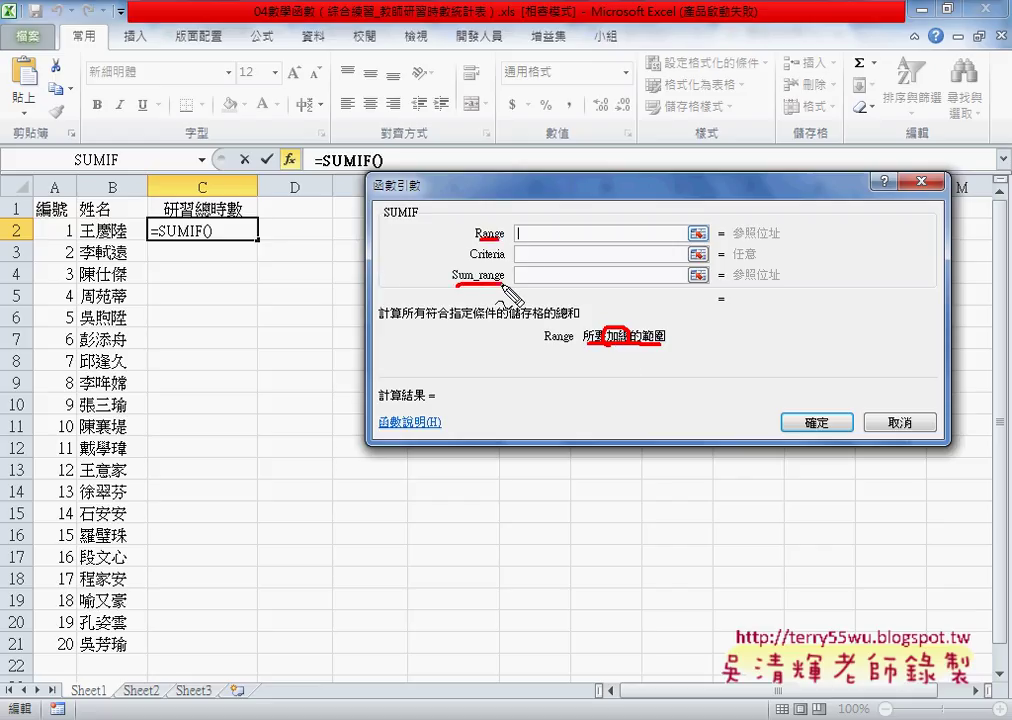
pyautogui.press('Escape')
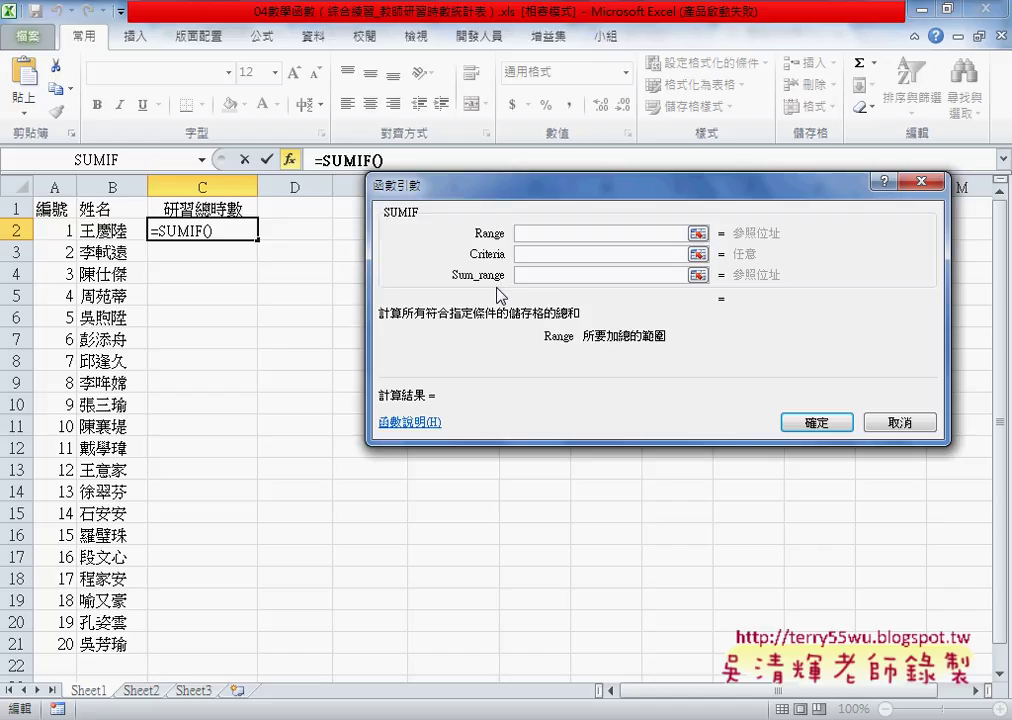
pyautogui.click(525, 276)
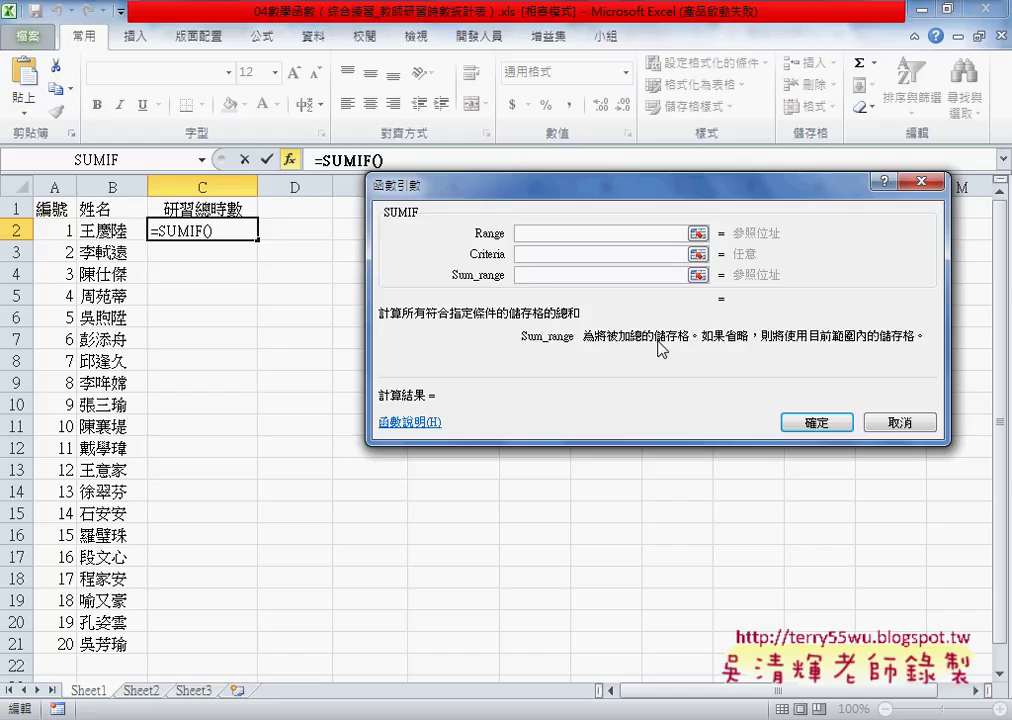
pyautogui.click(550, 233)
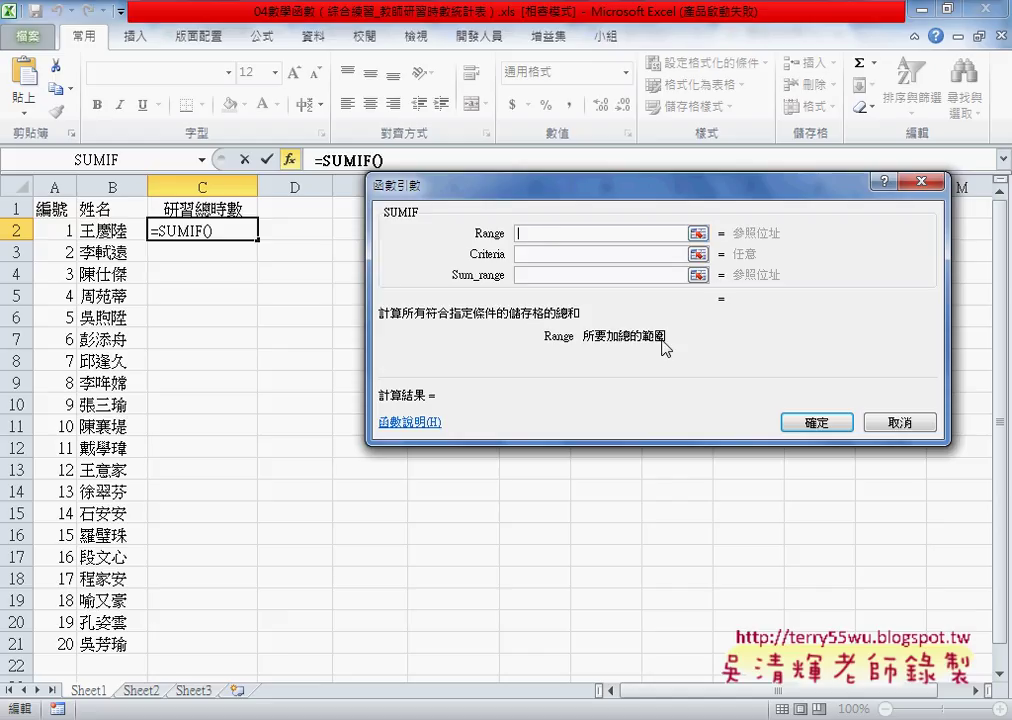
pyautogui.click(548, 275)
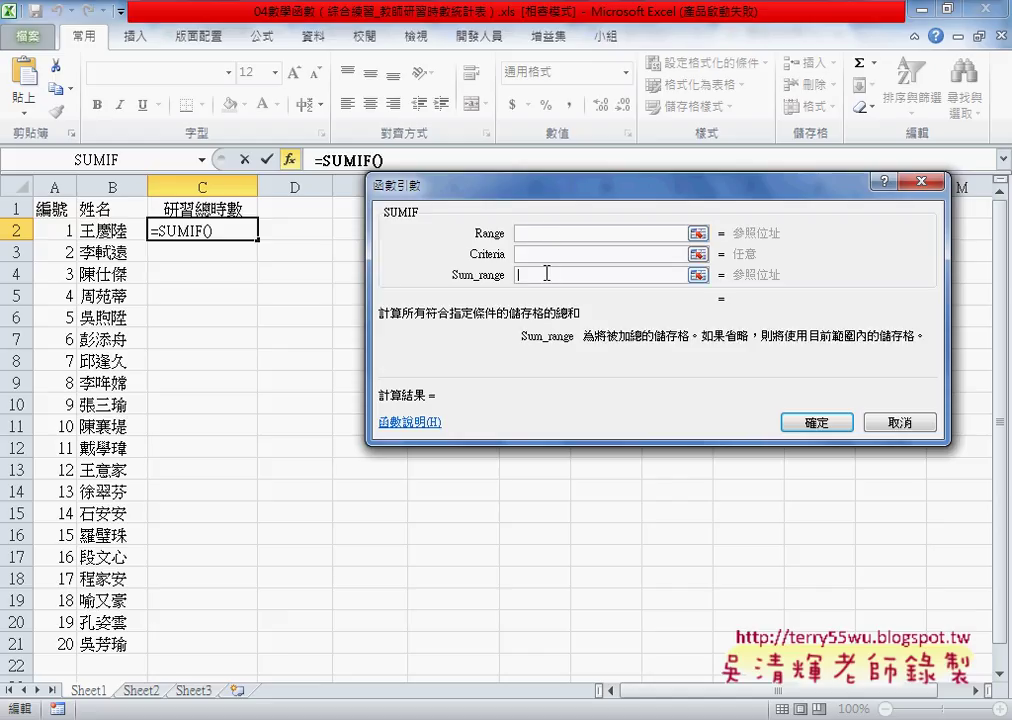
pyautogui.click(547, 232)
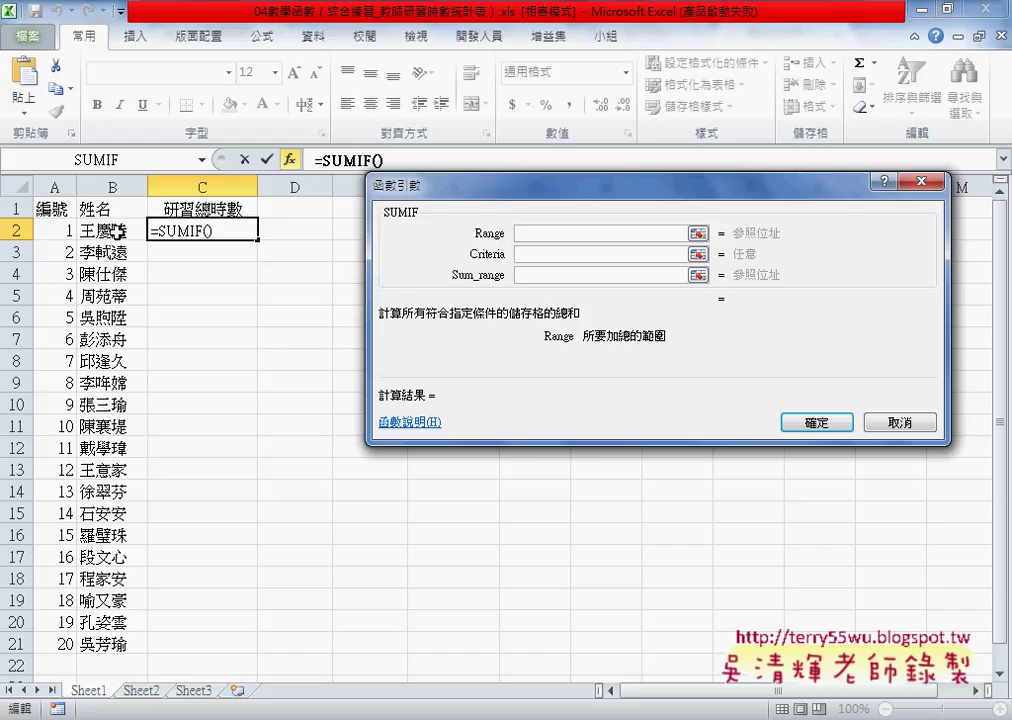
# - Set SUMIF's Range to Sheet2!B3:B16, Criteria to B2, and Sum_range to Sheet2!C3:C16
pyautogui.click(140, 690)
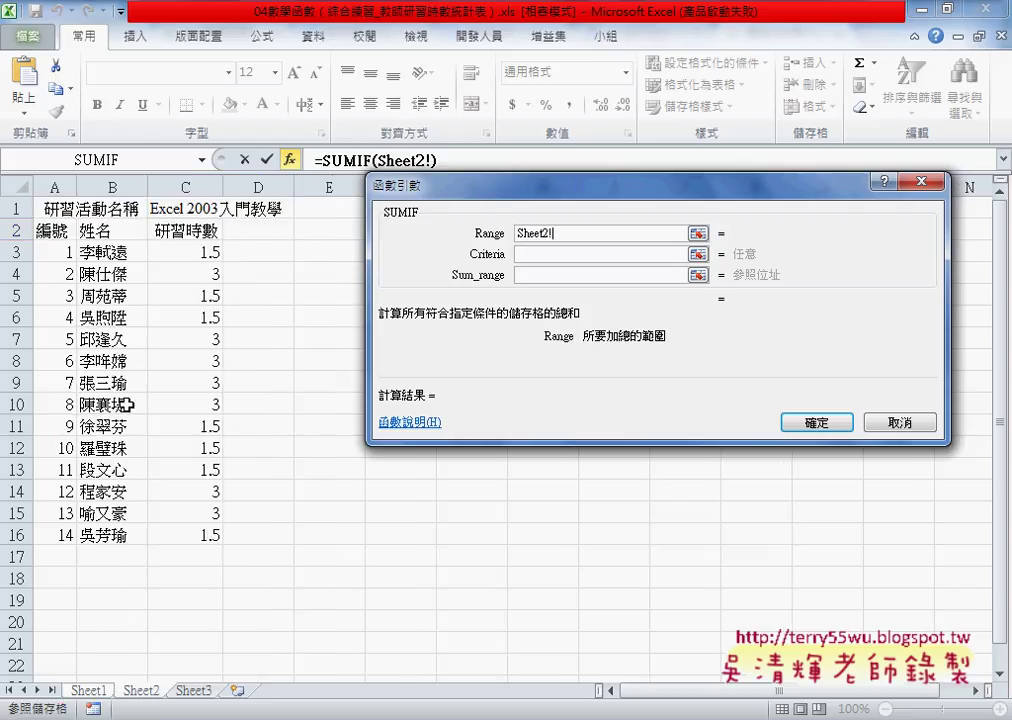
pyautogui.click(106, 253)
pyautogui.moveTo(106, 253); pyautogui.dragTo(112, 535)
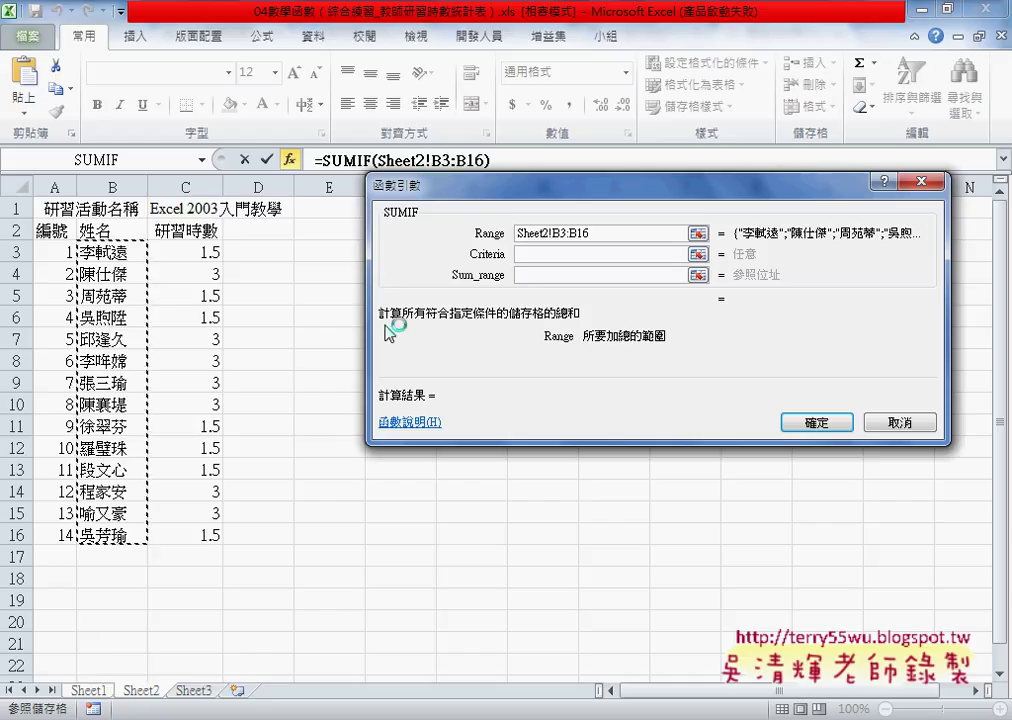
pyautogui.click(529, 254)
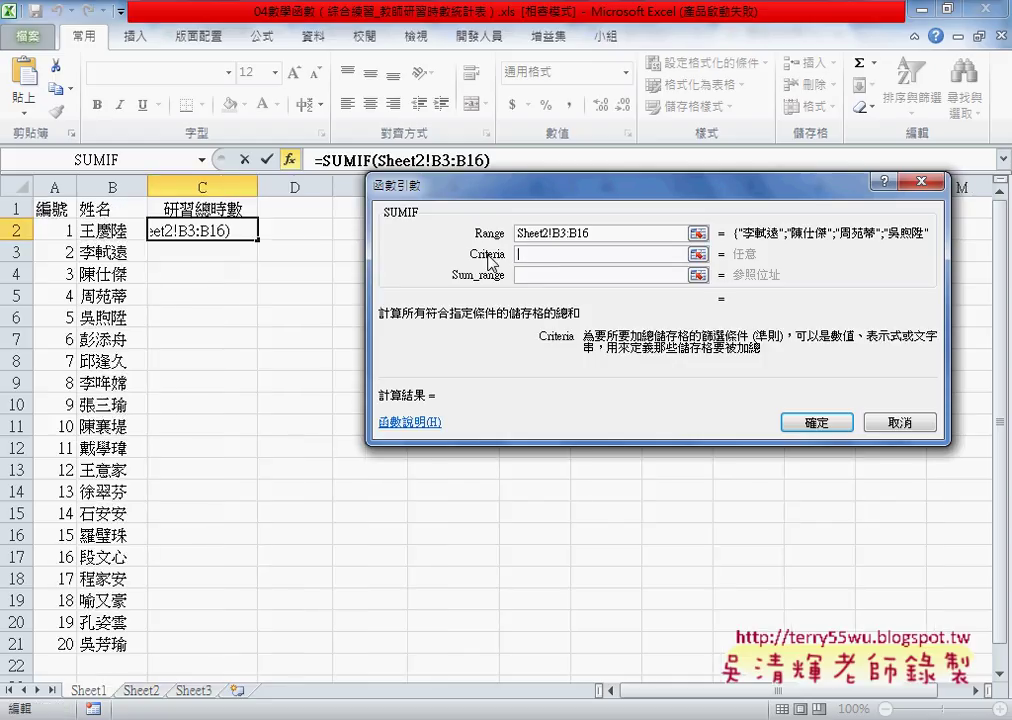
pyautogui.click(136, 228)
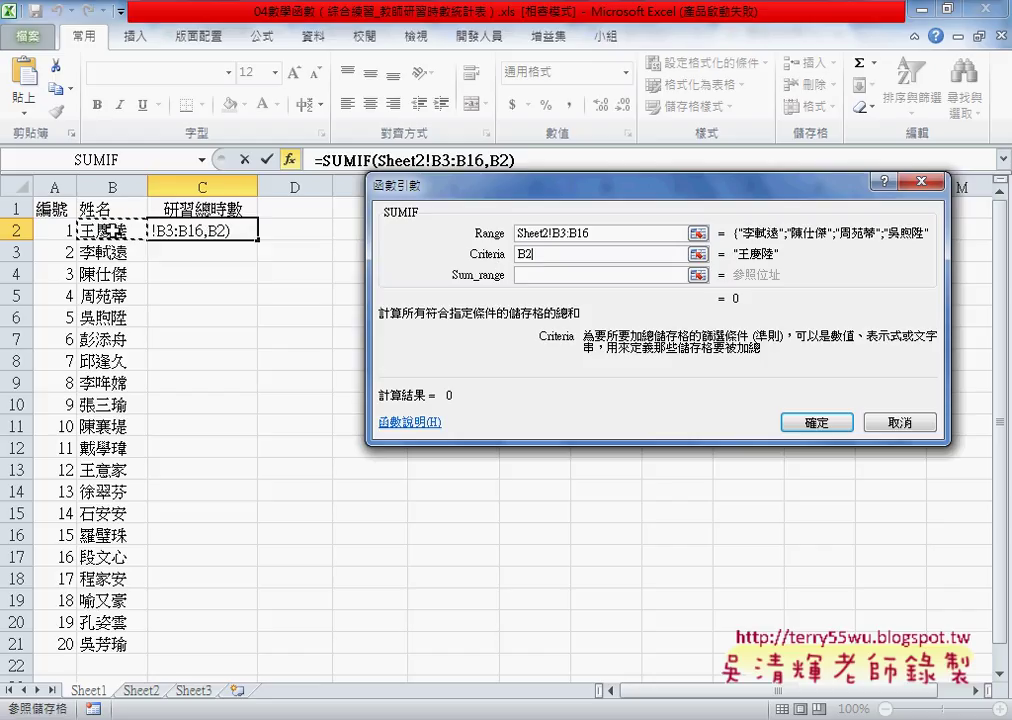
pyautogui.click(527, 274)
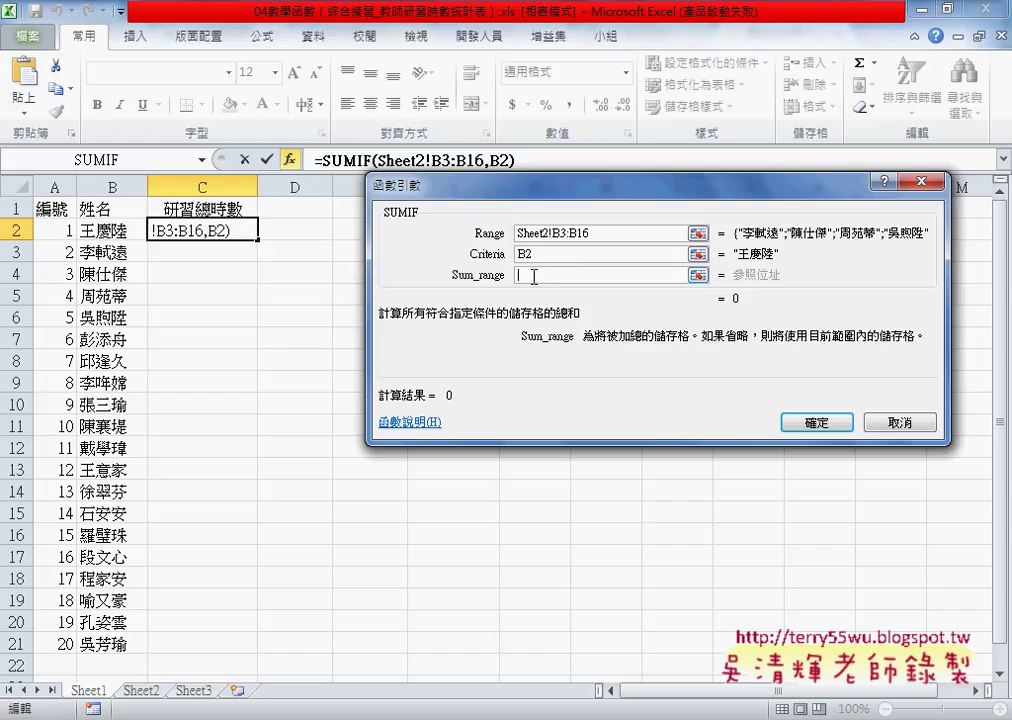
pyautogui.click(140, 690)
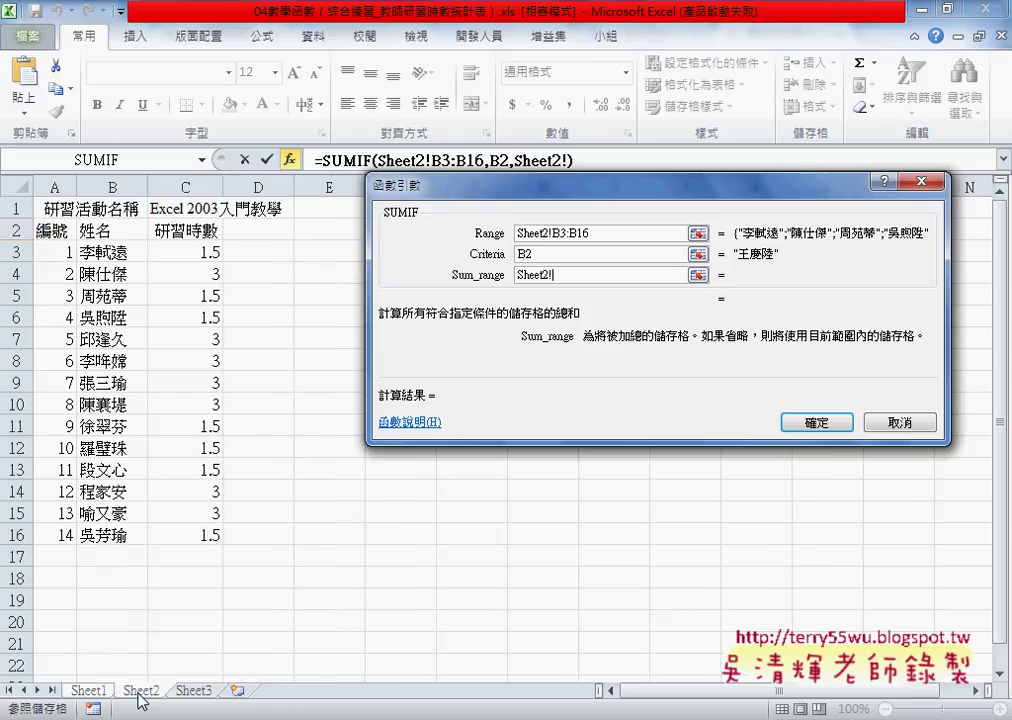
pyautogui.moveTo(183, 263); pyautogui.dragTo(210, 535)
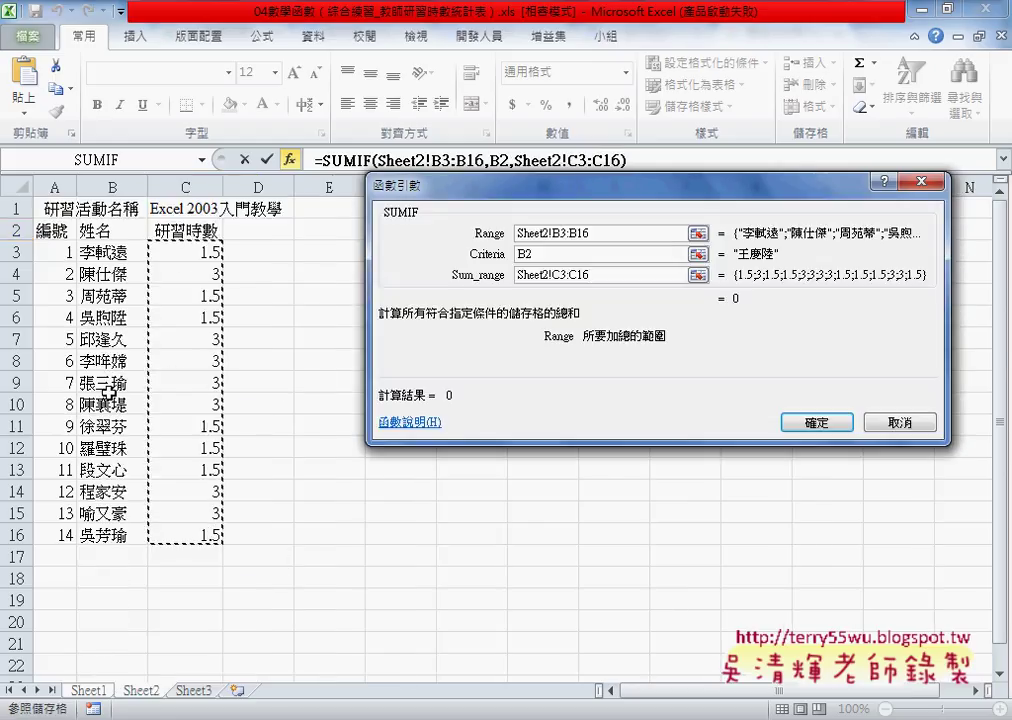
pyautogui.click(551, 254)
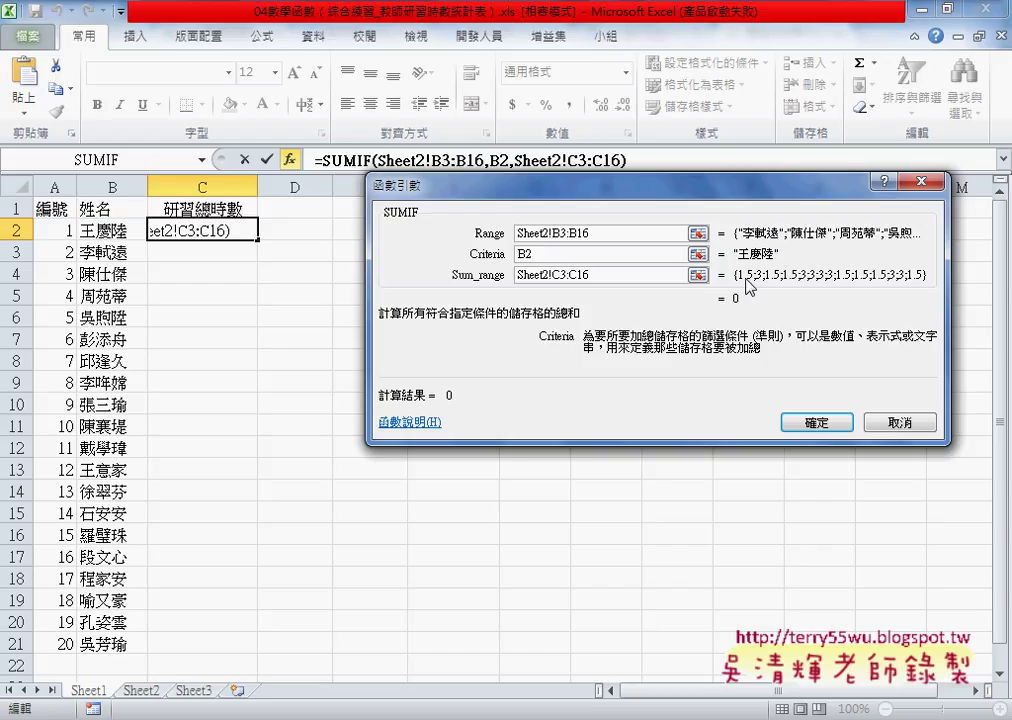
pyautogui.moveTo(739, 297); pyautogui.dragTo(768, 293)
pyautogui.moveTo(383, 217); pyautogui.dragTo(420, 214)
pyautogui.moveTo(738, 264); pyautogui.dragTo(776, 262)
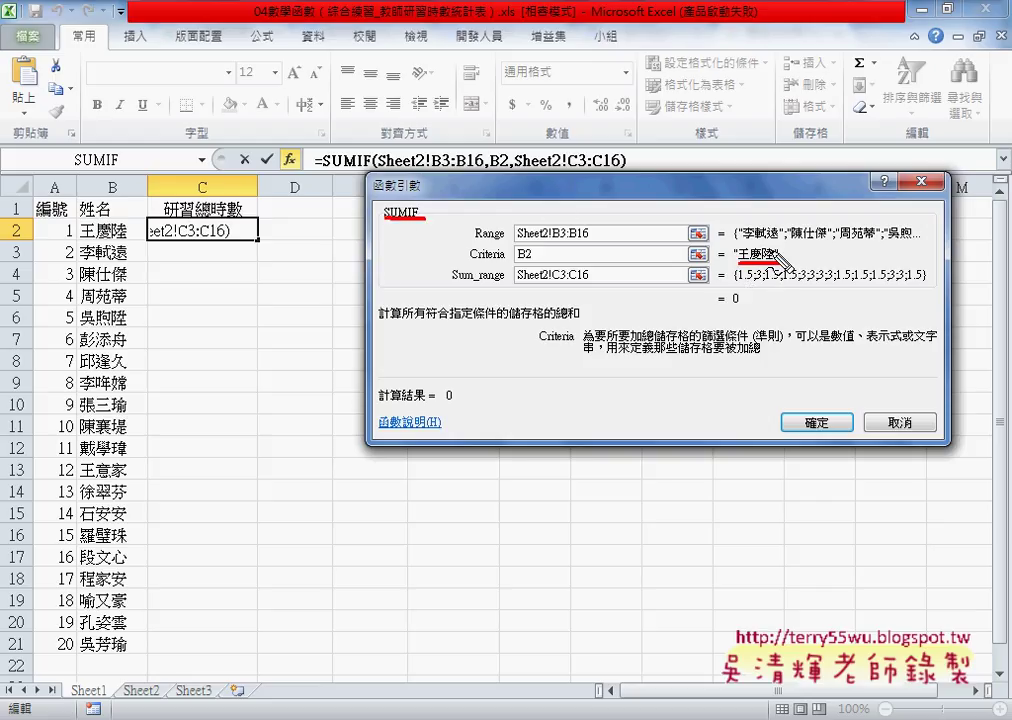
pyautogui.moveTo(765, 250); pyautogui.dragTo(780, 236)
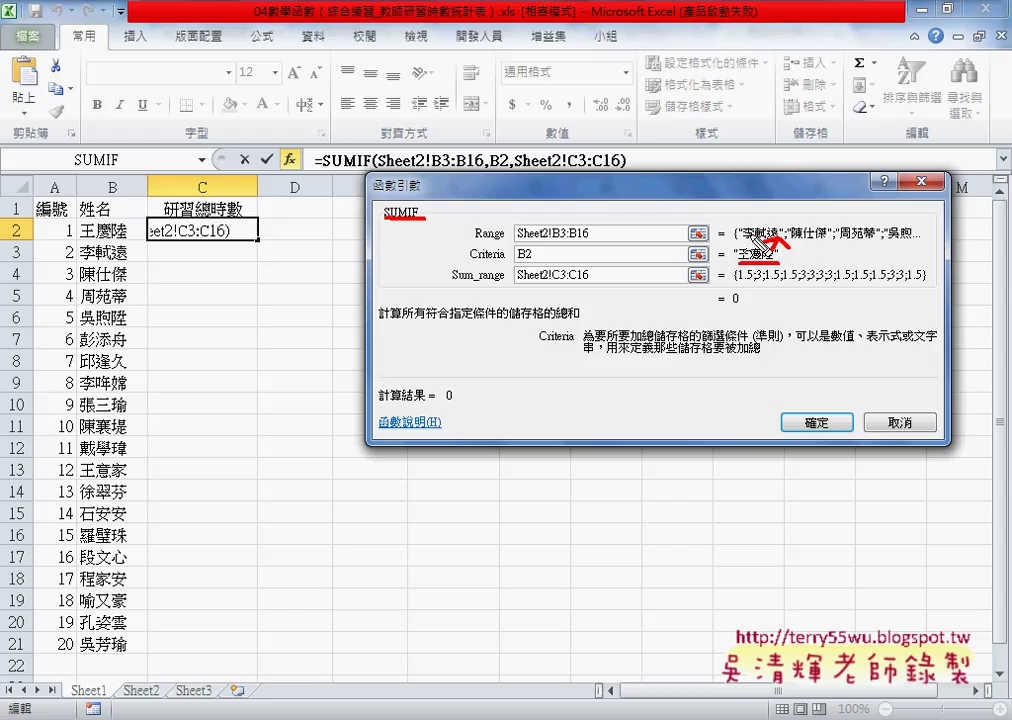
pyautogui.moveTo(735, 287); pyautogui.dragTo(751, 287)
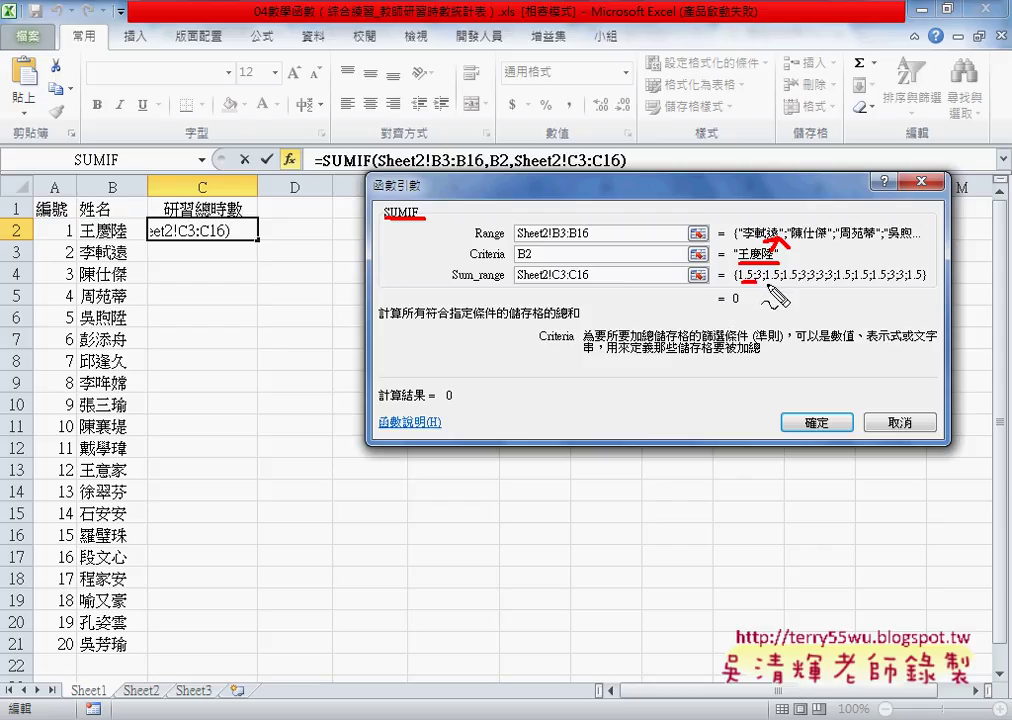
pyautogui.moveTo(930, 229)
pyautogui.mouseDown()
pyautogui.moveTo(950, 247)
pyautogui.moveTo(962, 230)
pyautogui.moveTo(937, 288)
pyautogui.moveTo(992, 295)
pyautogui.mouseUp()
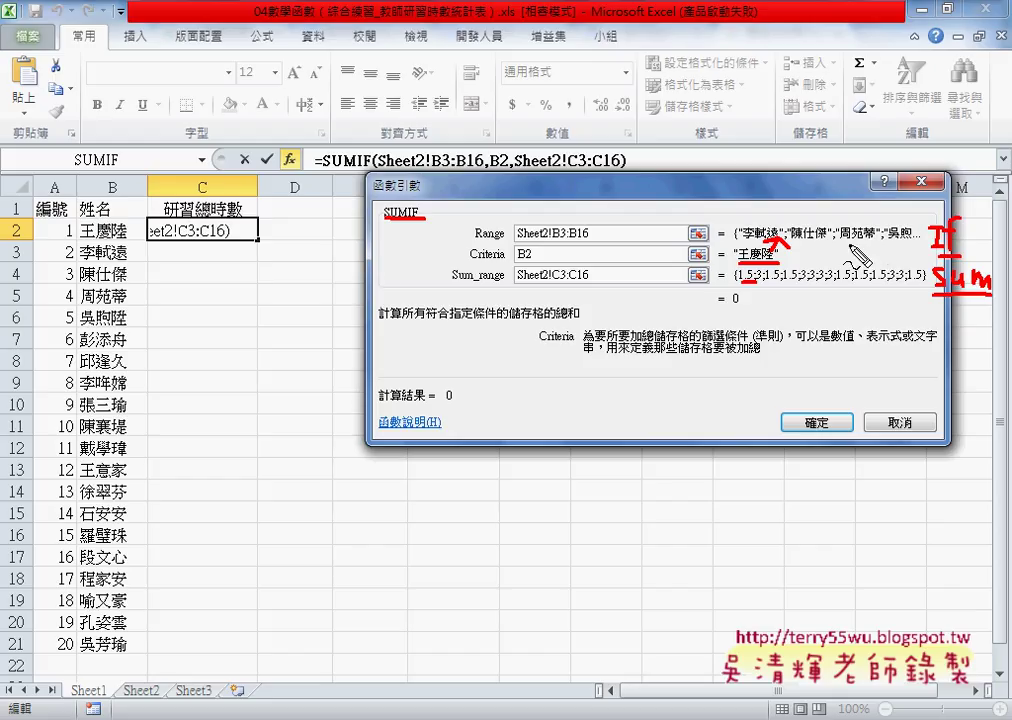
pyautogui.moveTo(727, 303); pyautogui.dragTo(741, 311)
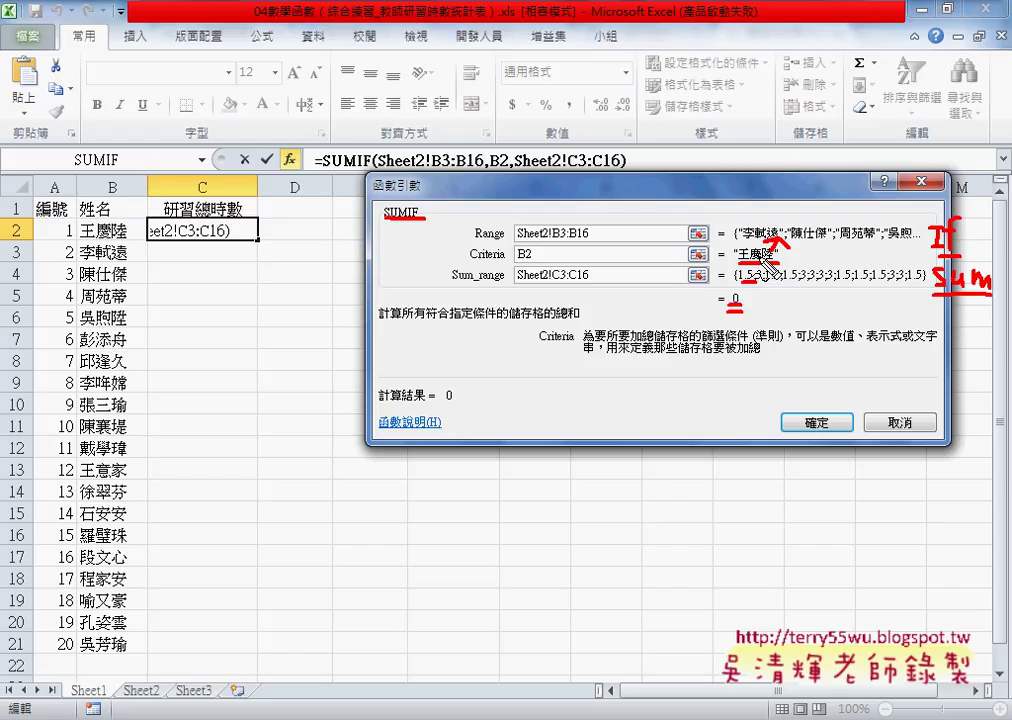
pyautogui.moveTo(829, 238); pyautogui.dragTo(890, 238)
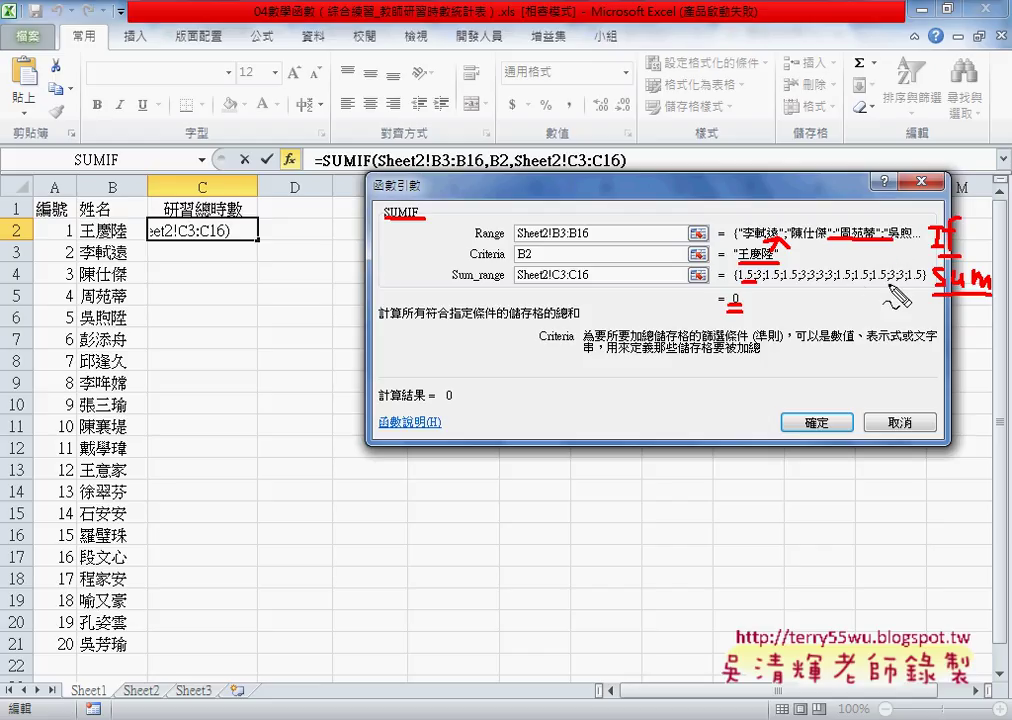
pyautogui.press('Escape')
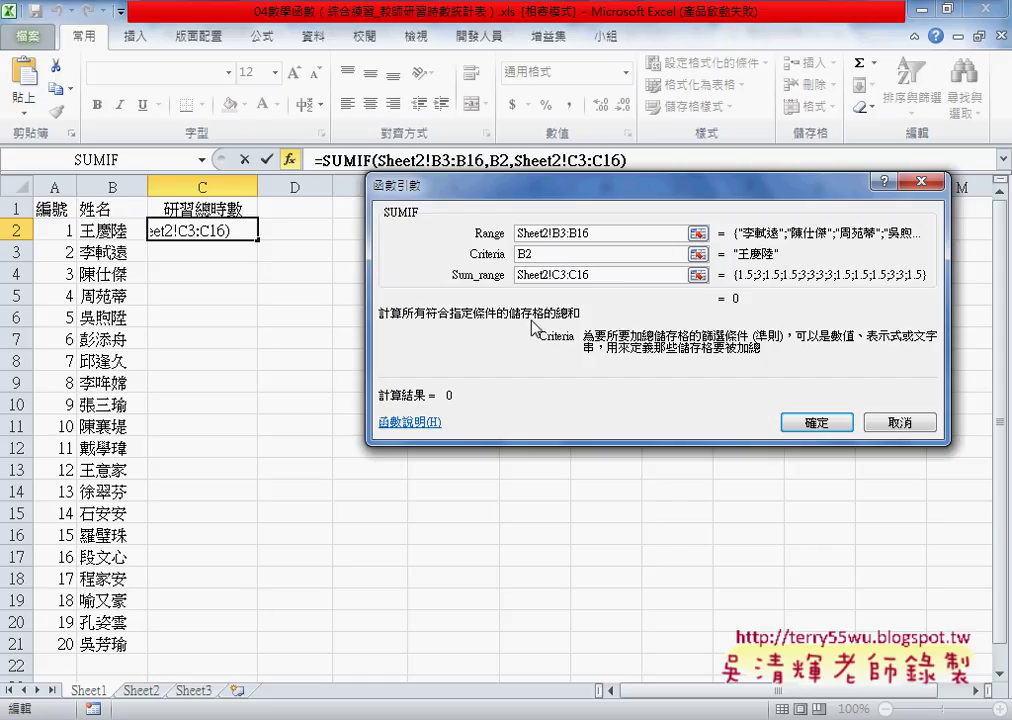
# - Row-lock the ranges as B$3:B$16 and C$3:C$16, then enter the SUMIF into C2
pyautogui.doubleClick(553, 240)
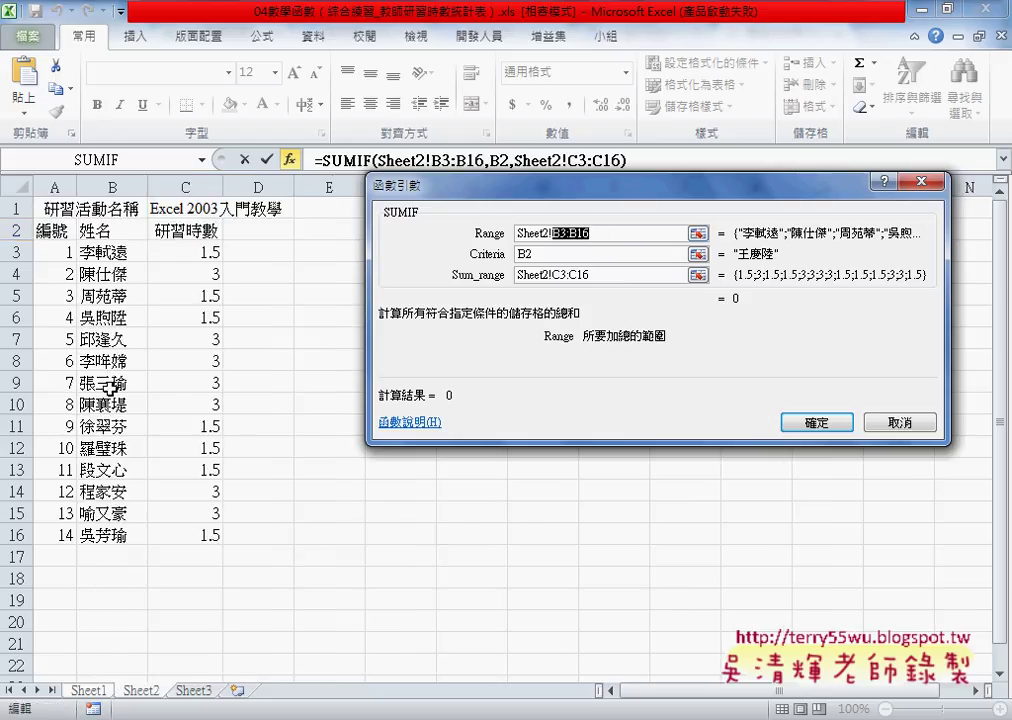
pyautogui.press('F4')
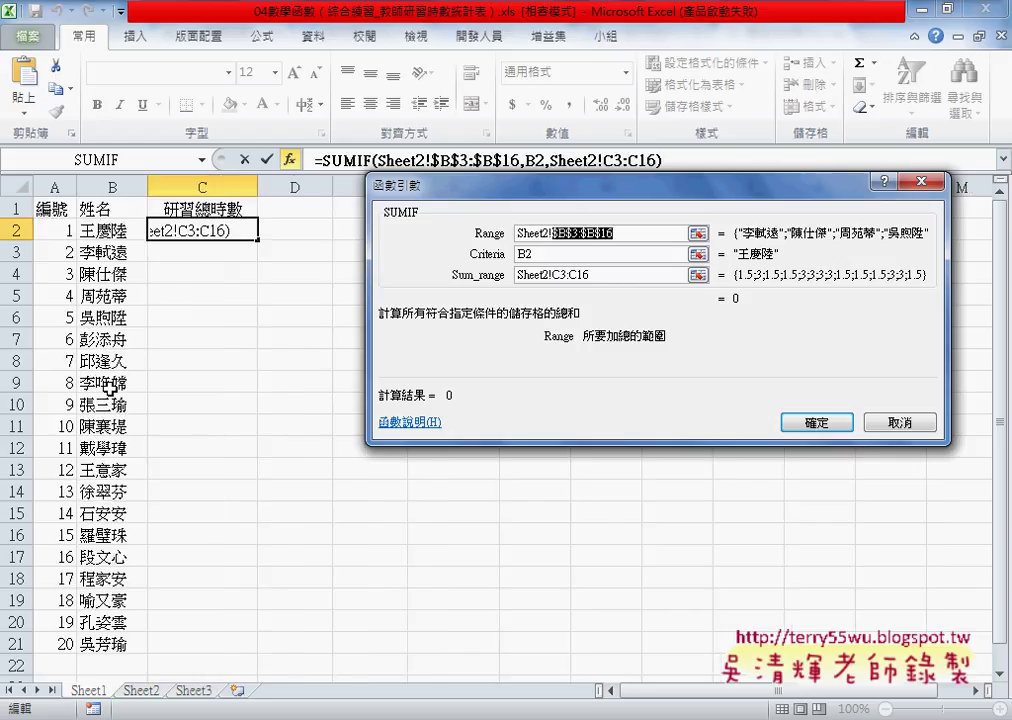
pyautogui.press('F4')
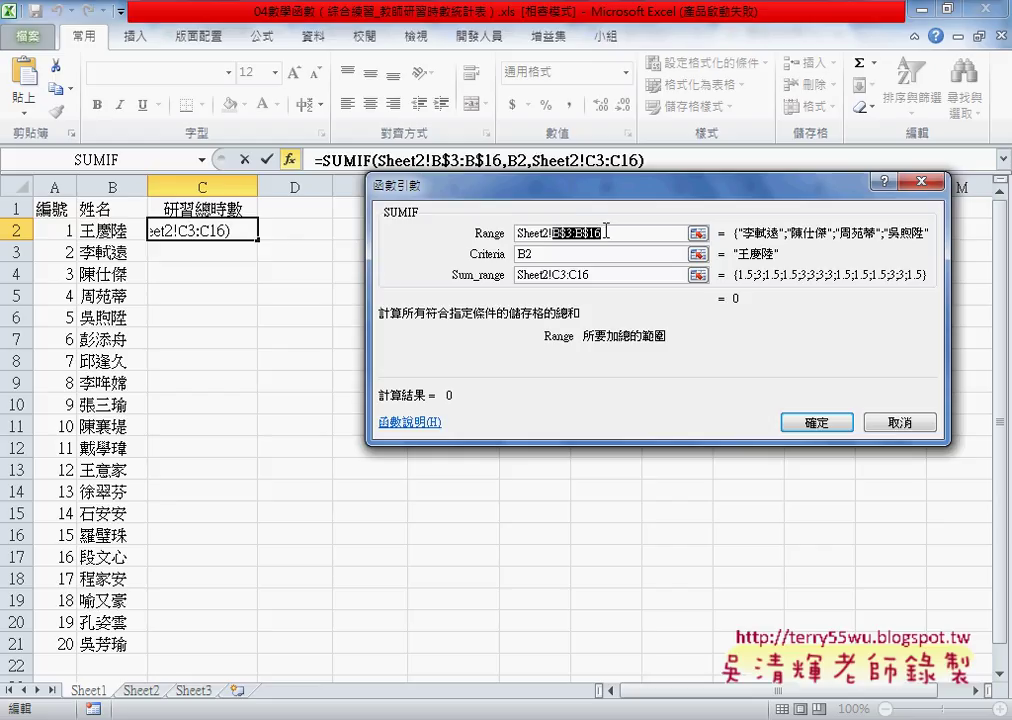
pyautogui.click(578, 274)
pyautogui.doubleClick(565, 275)
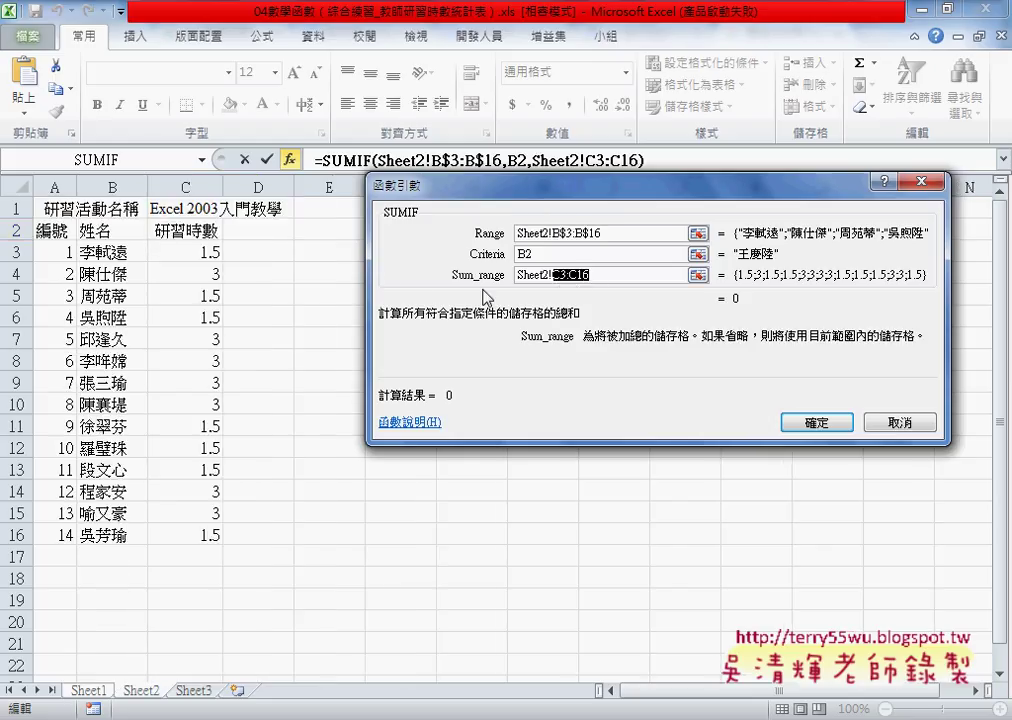
pyautogui.press('F4')
pyautogui.press('F4')
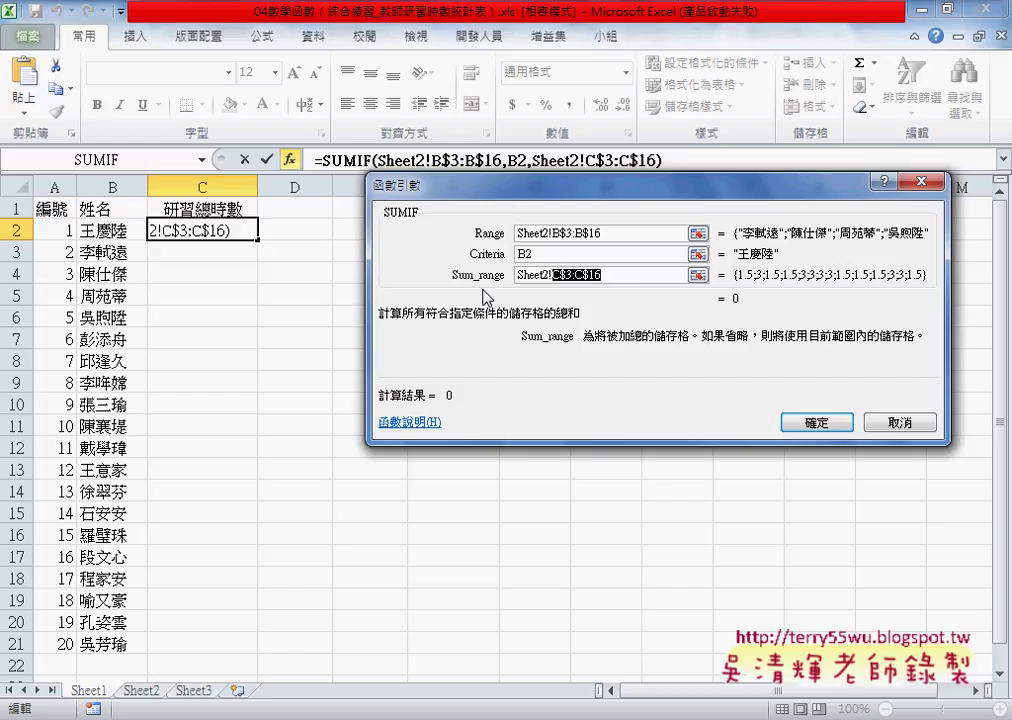
pyautogui.click(818, 422)
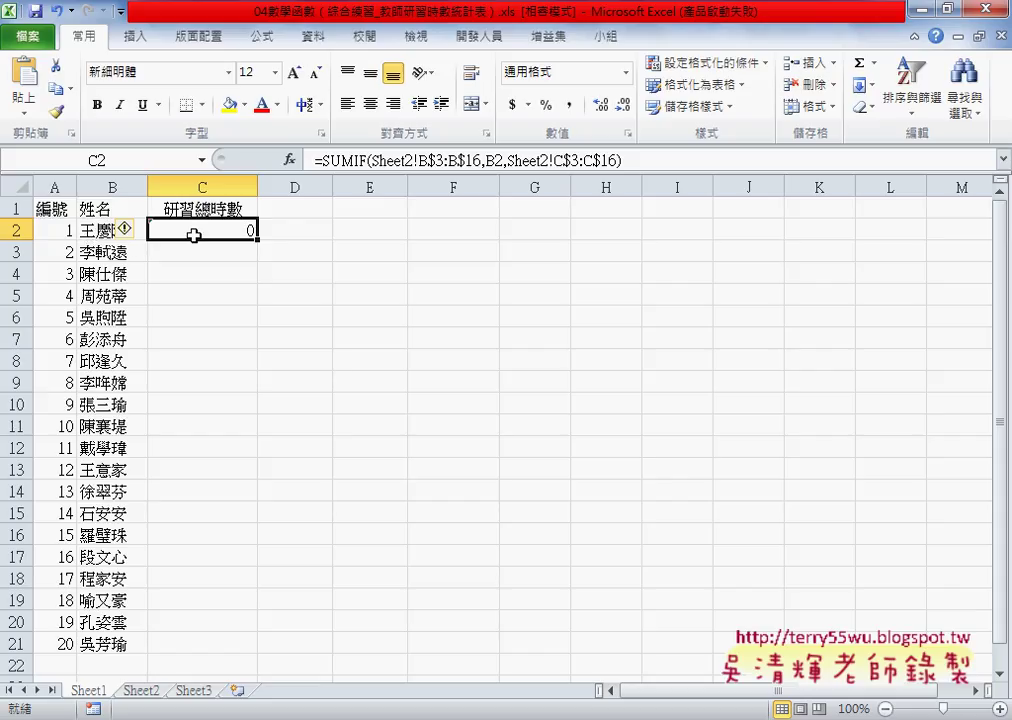
# - Fill C2's SUMIF down to C21 and check the copied formulas in C3 and C4
pyautogui.moveTo(250, 243); pyautogui.dragTo(259, 657)
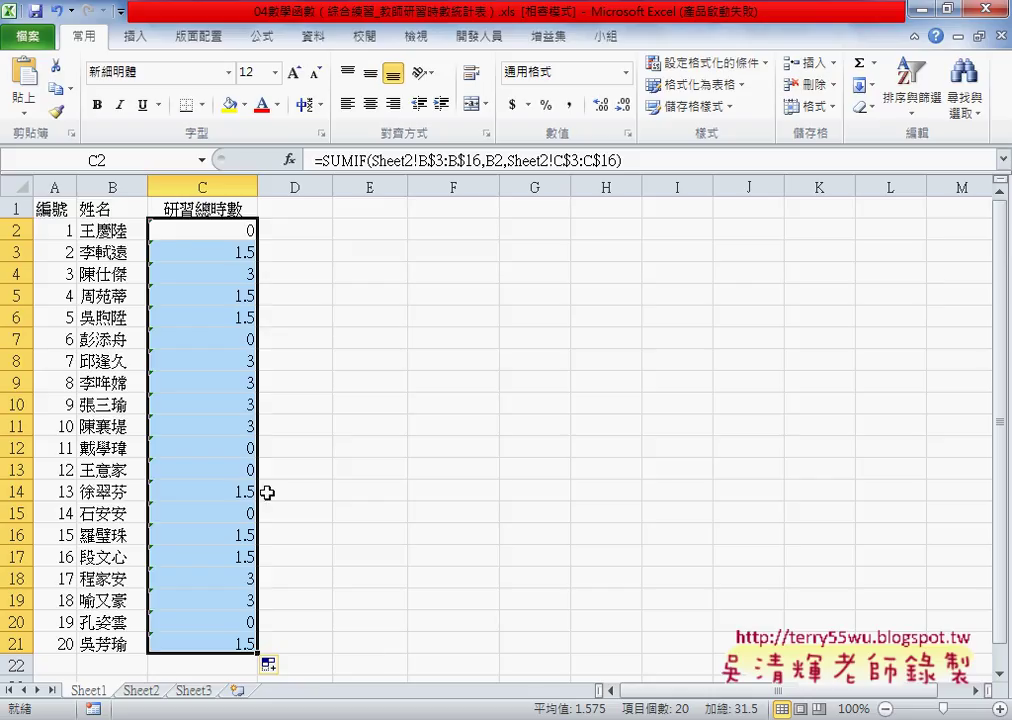
pyautogui.click(229, 252)
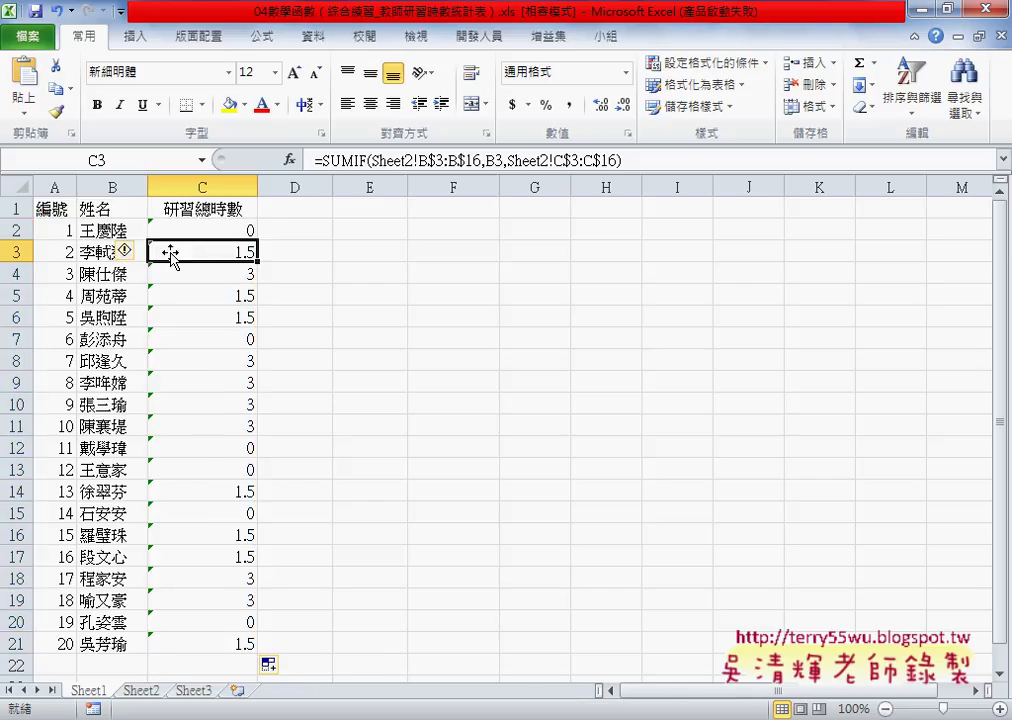
pyautogui.click(245, 273)
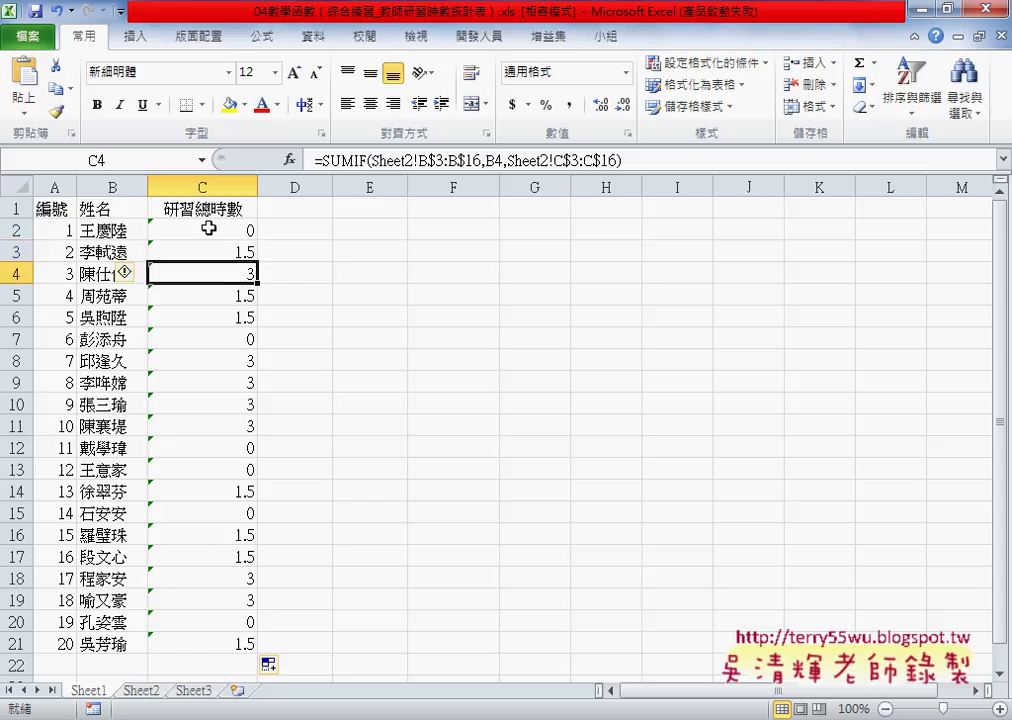
pyautogui.click(207, 229)
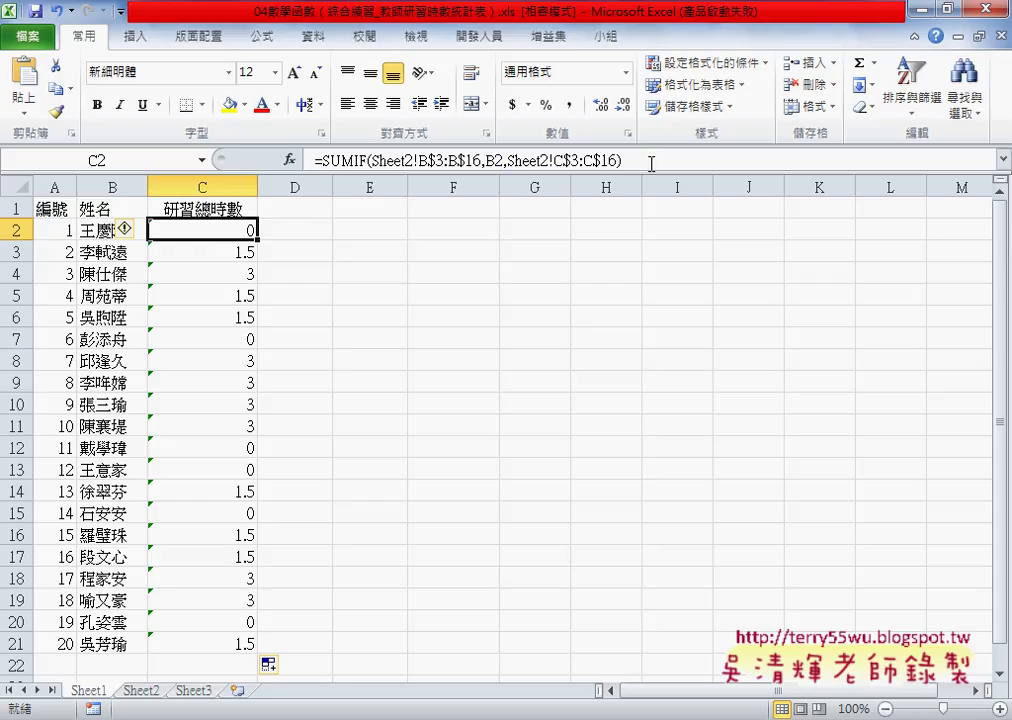
pyautogui.click(651, 162)
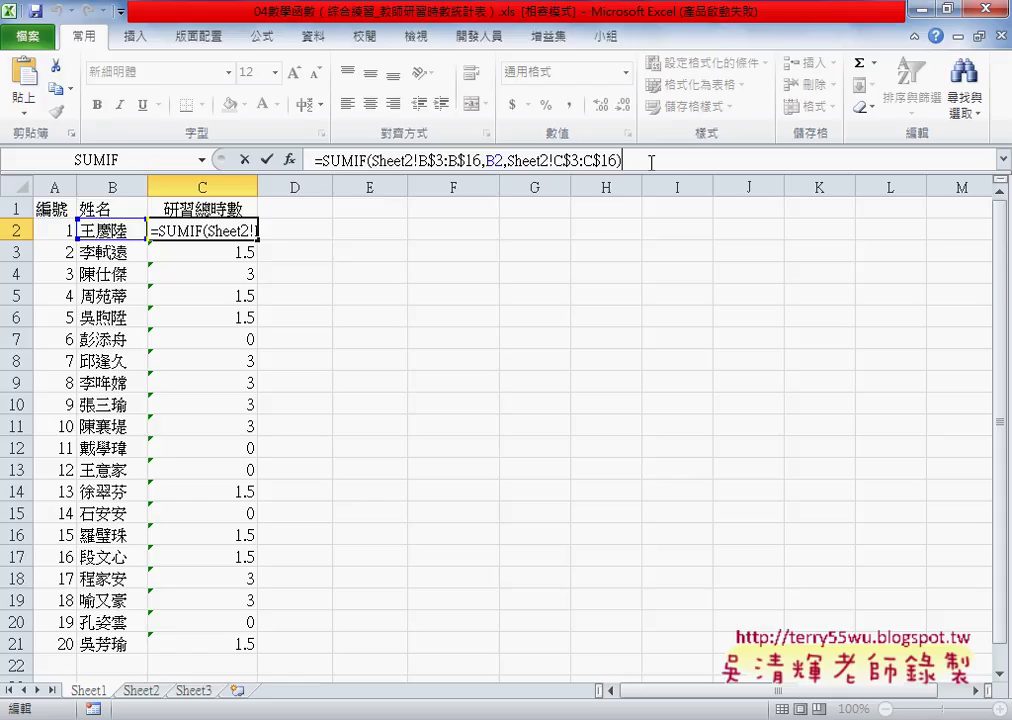
# - Append a plus sign and a pasted copy of the SUMIF term to C2's formula
pyautogui.write('+')
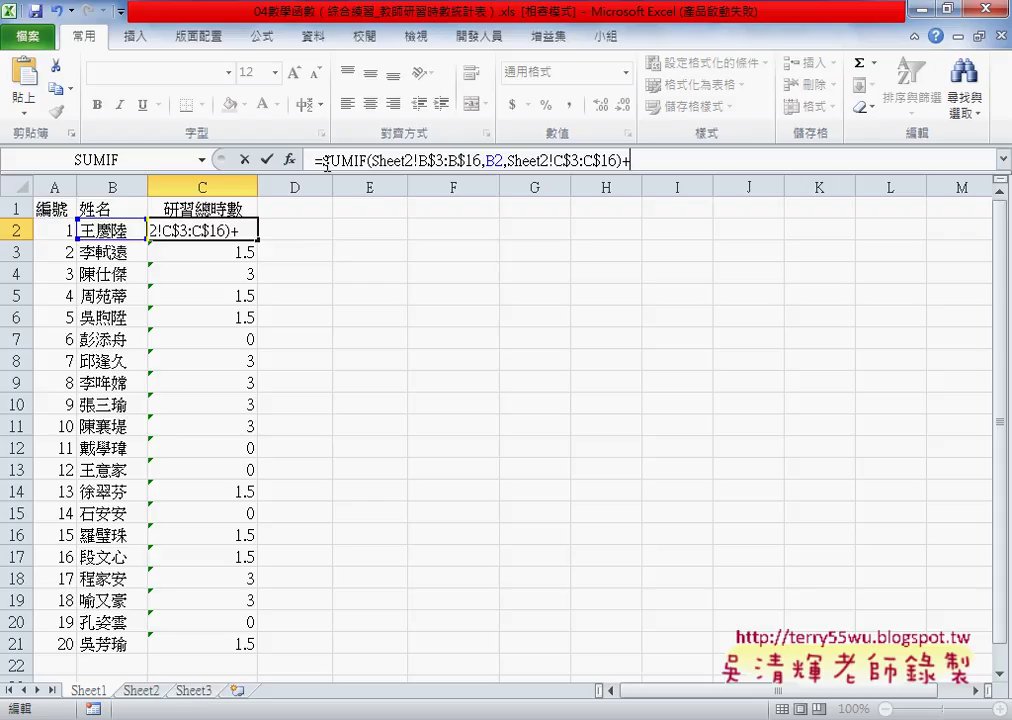
pyautogui.moveTo(321, 160); pyautogui.dragTo(623, 163)
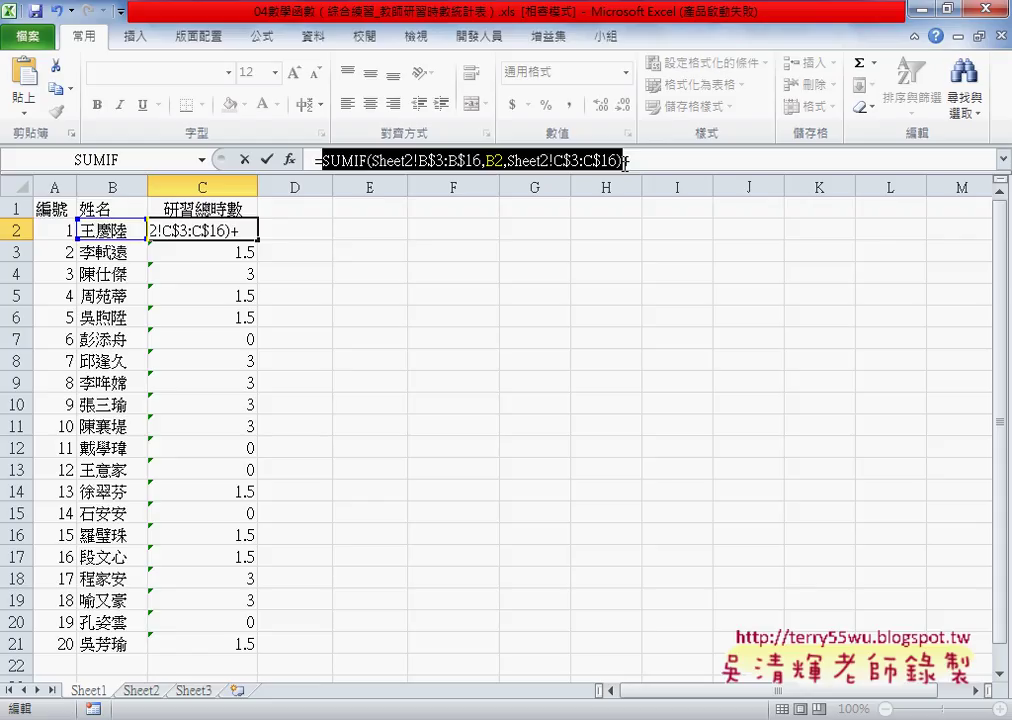
pyautogui.moveTo(624, 163); pyautogui.dragTo(634, 163)
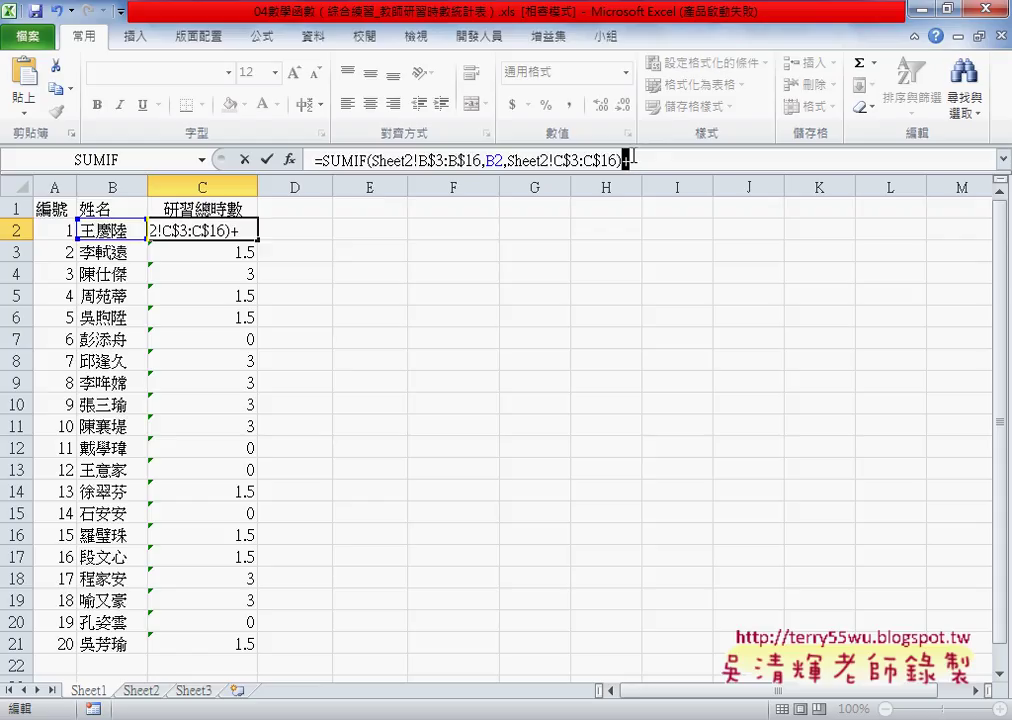
pyautogui.click(736, 162)
pyautogui.write('SUMIF(Sheet2!B$3:B$16,B2,Sheet2!C$3:C$16)')
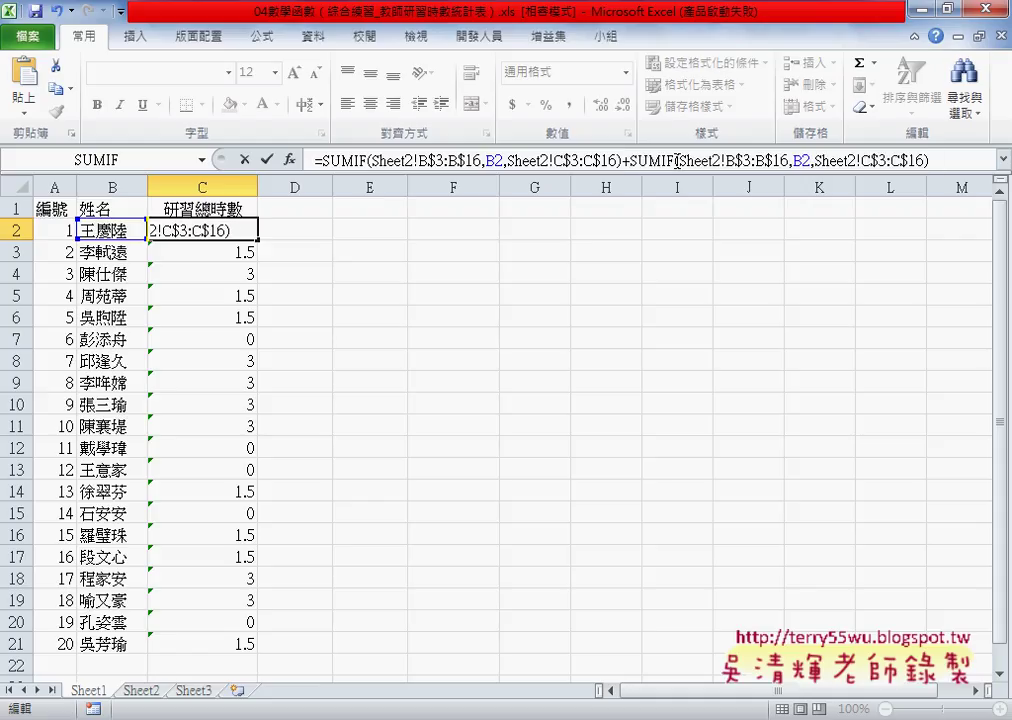
# - Change the second term's ranges to Sheet3!B$3:B$14 and Sheet3!C$3:C$14
pyautogui.moveTo(711, 161); pyautogui.dragTo(719, 161)
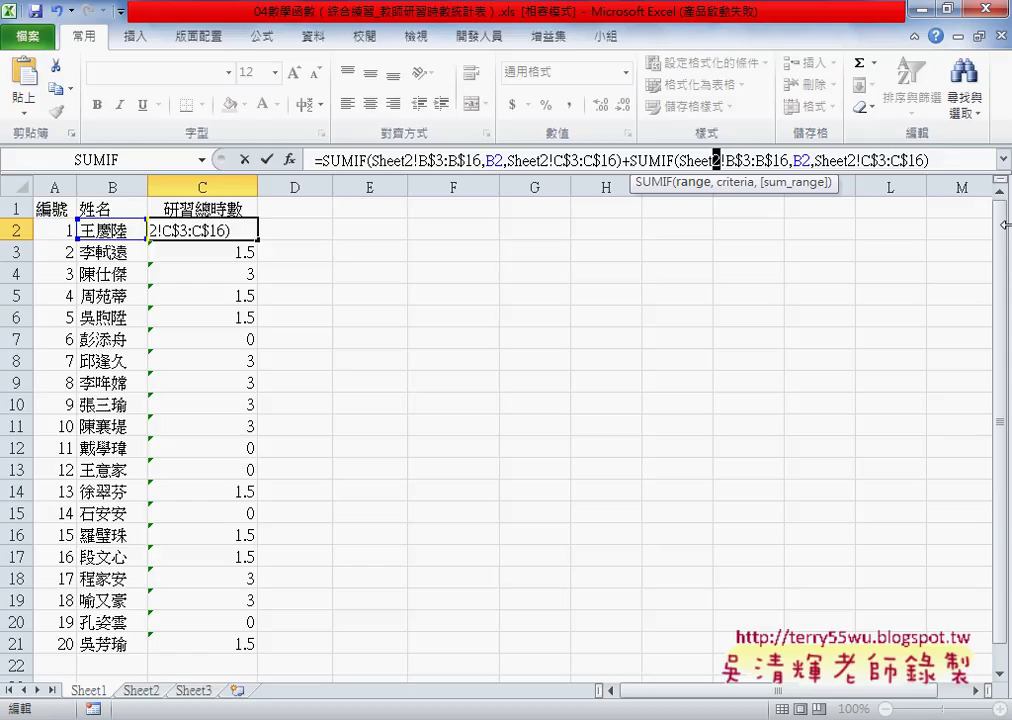
pyautogui.write('3')
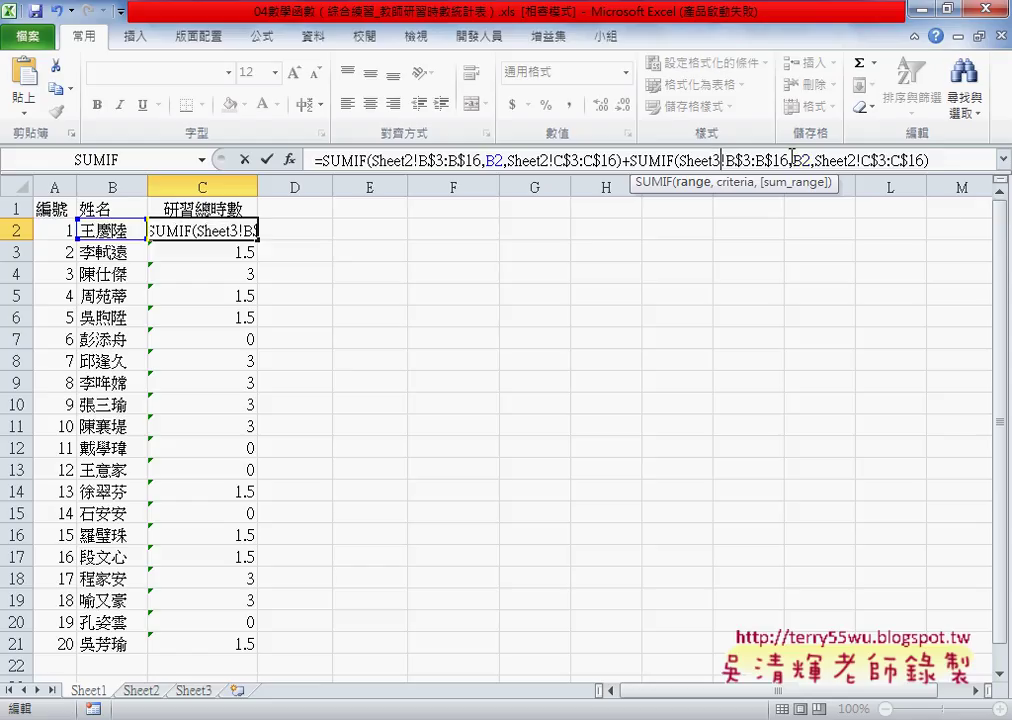
pyautogui.click(781, 160)
pyautogui.hotkey('shift', 'Right')
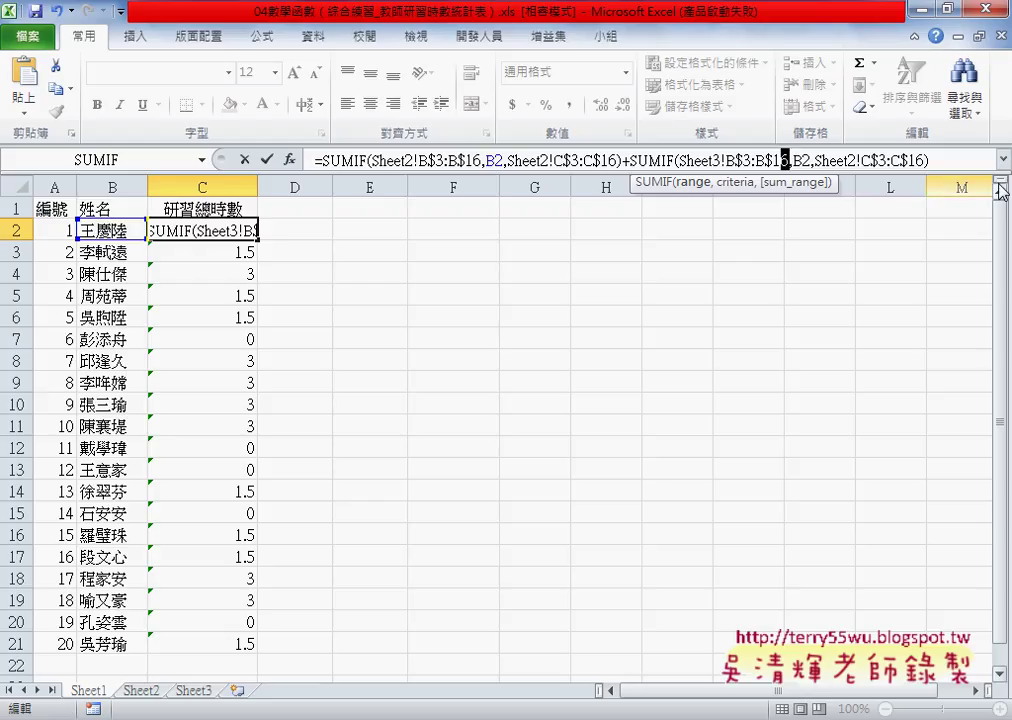
pyautogui.write('4')
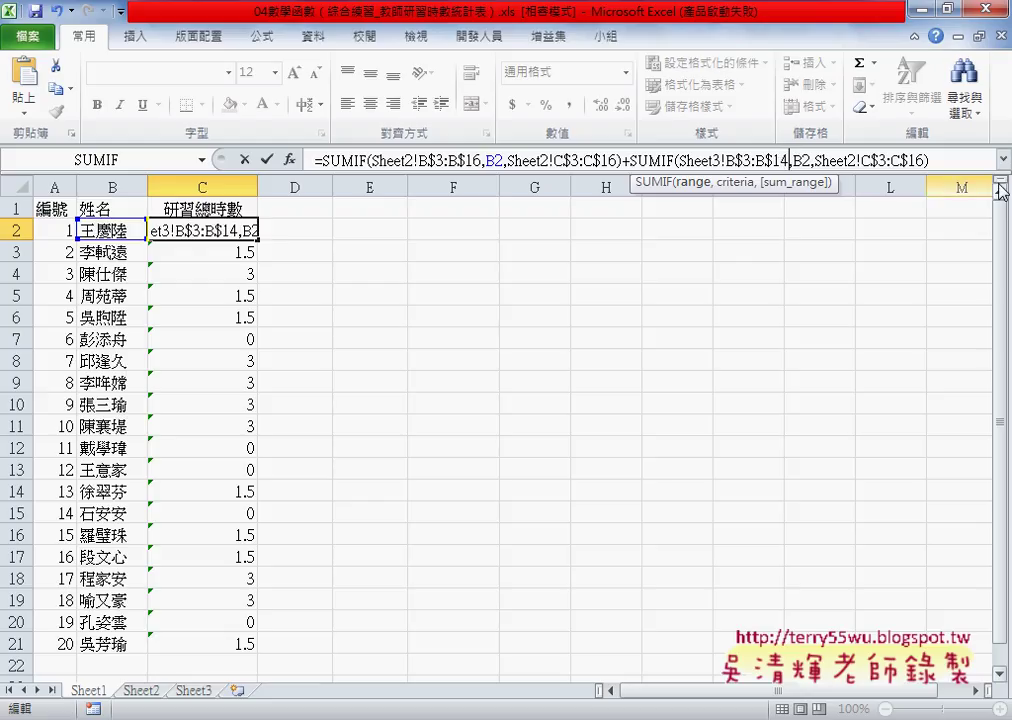
pyautogui.click(801, 160)
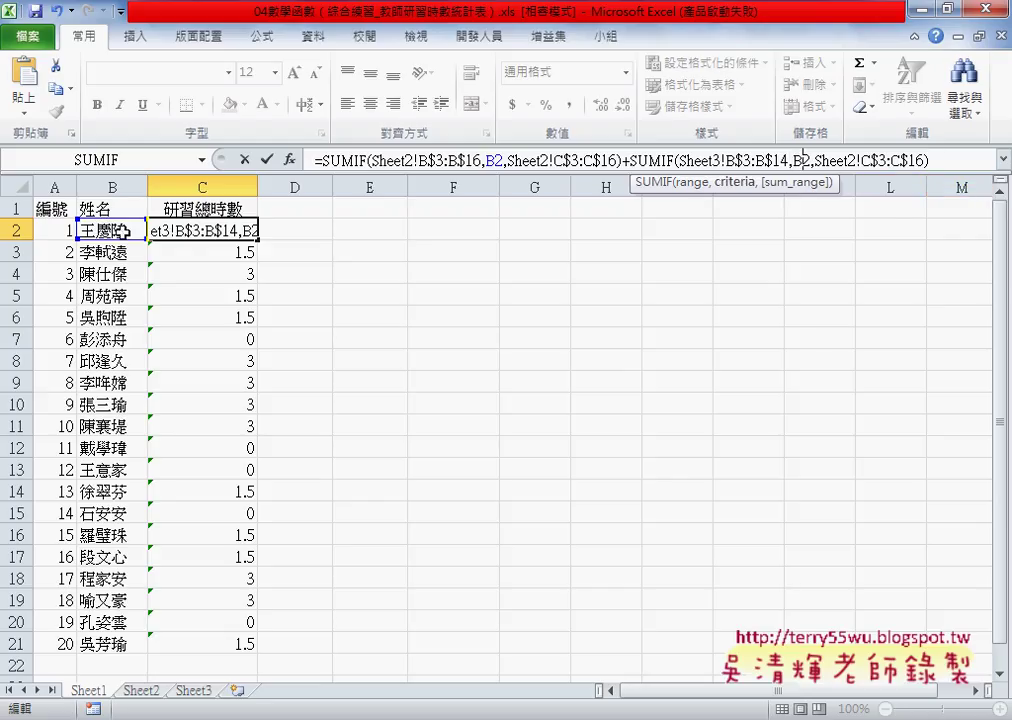
pyautogui.moveTo(849, 160); pyautogui.dragTo(857, 160)
pyautogui.write('3')
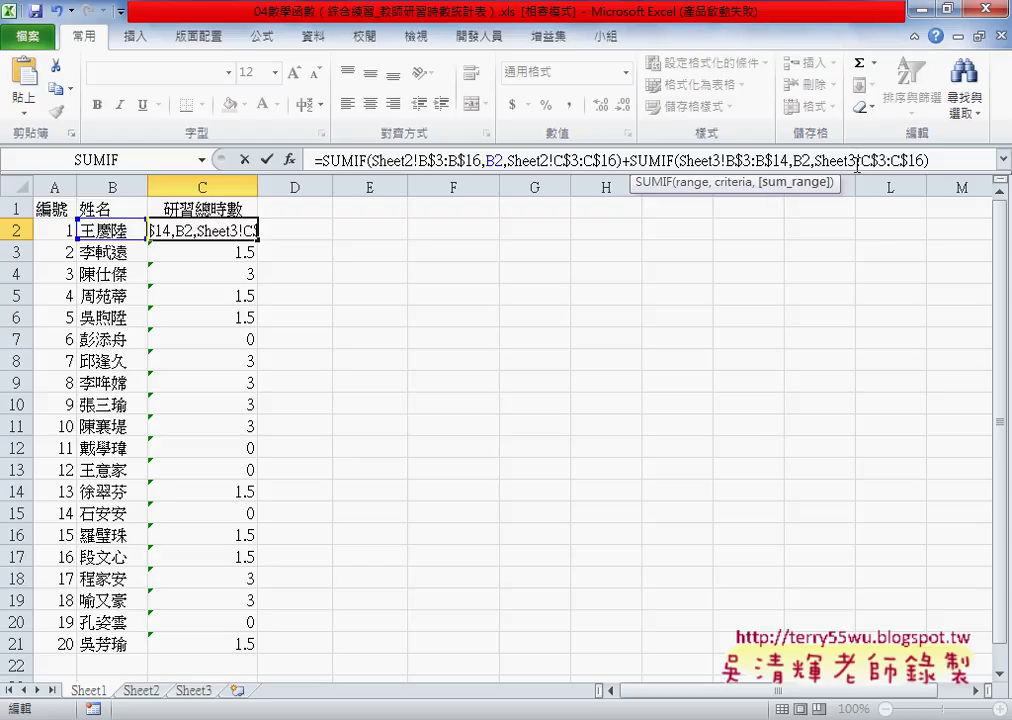
pyautogui.moveTo(916, 160); pyautogui.dragTo(925, 160)
pyautogui.write('4')
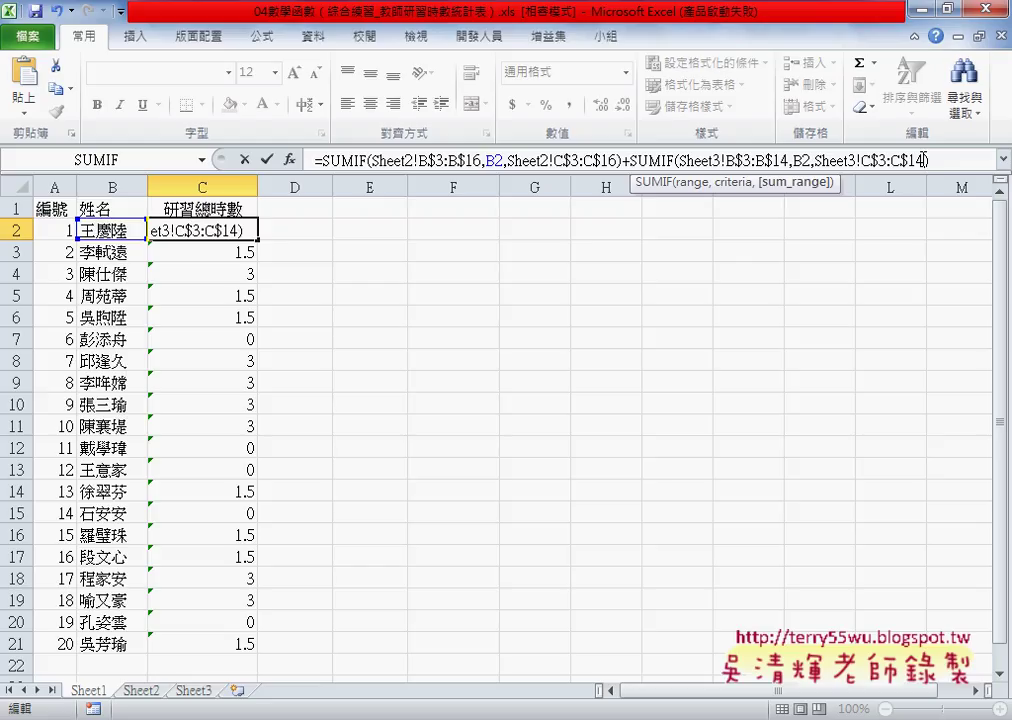
# - Commit the combined SUMIF formula in C2 and fill it down to C21, giving totals like 5 and 3.5
pyautogui.click(266, 159)
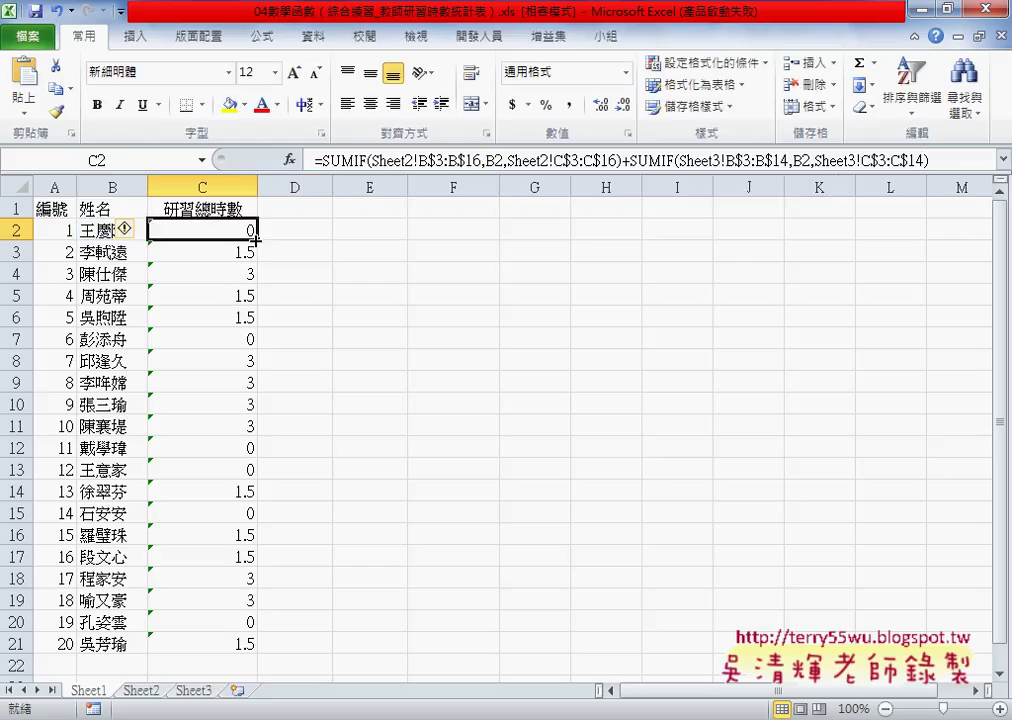
pyautogui.moveTo(256, 240); pyautogui.dragTo(257, 656)
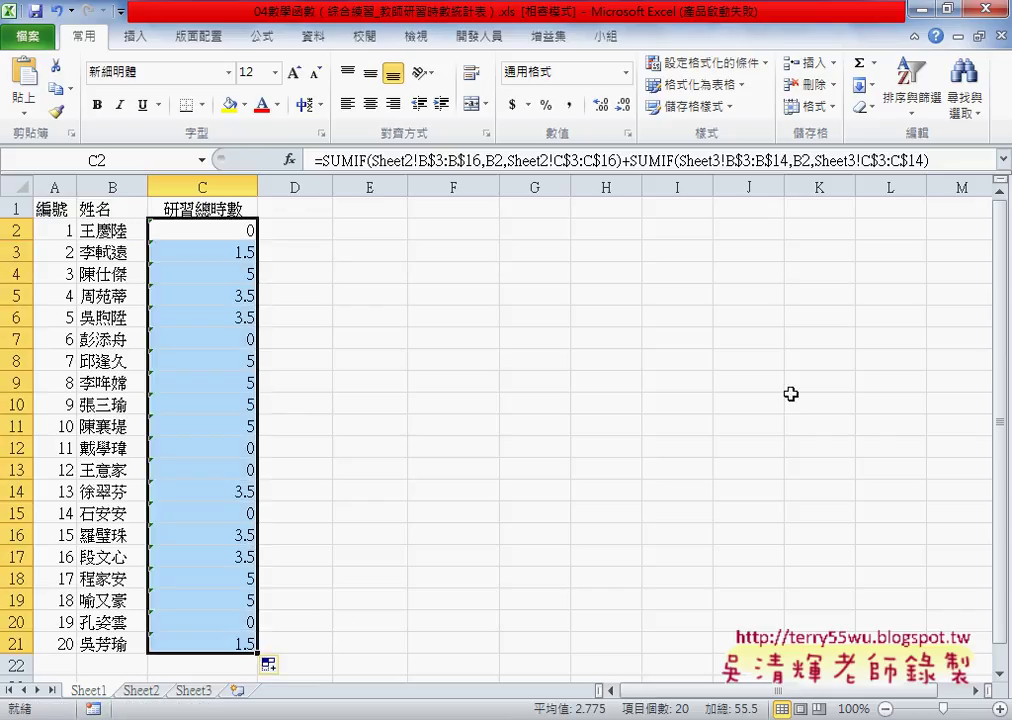
pyautogui.click(1004, 160)
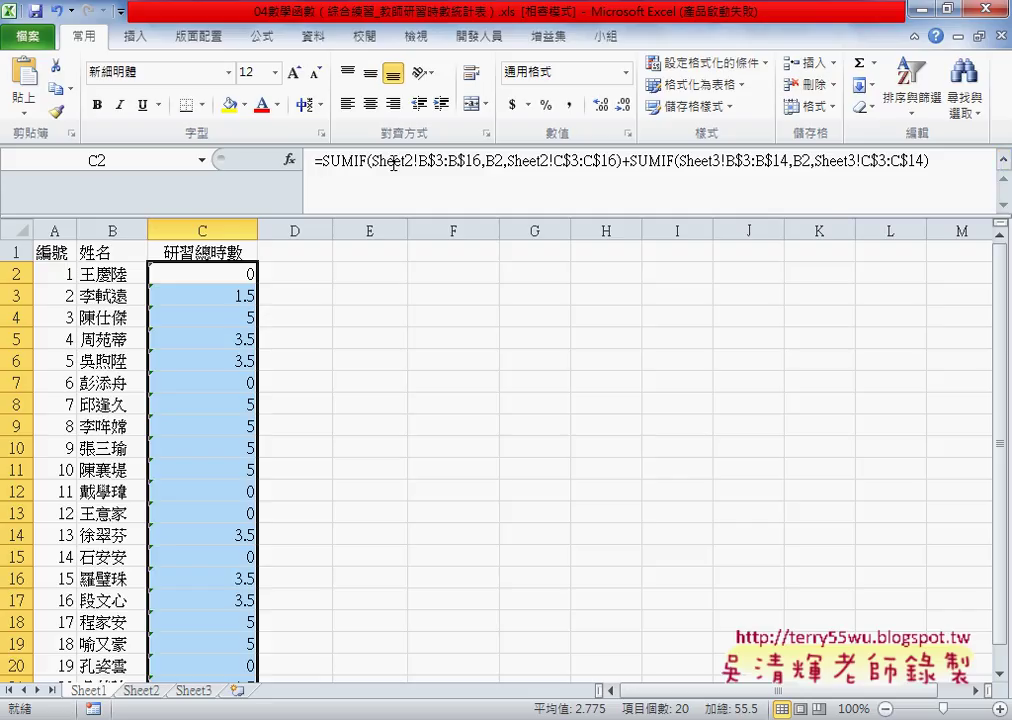
# - Show Function Arguments for the formula's first SUMIF, revealing its Sheet2 lookup ranges
pyautogui.moveTo(321, 160); pyautogui.dragTo(957, 171)
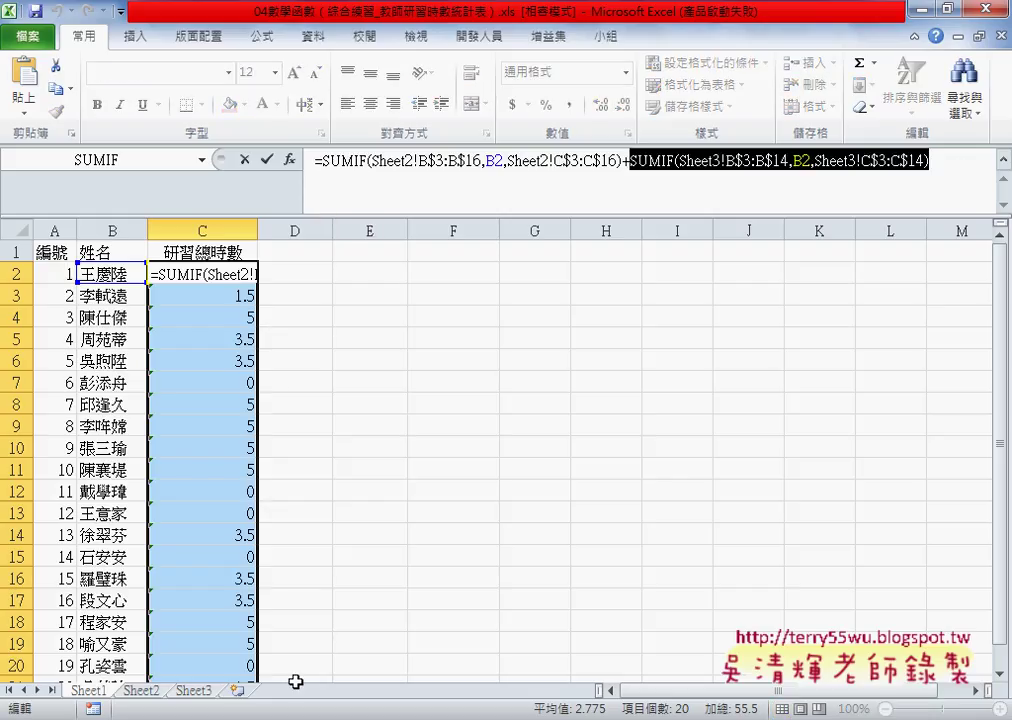
pyautogui.click(951, 161)
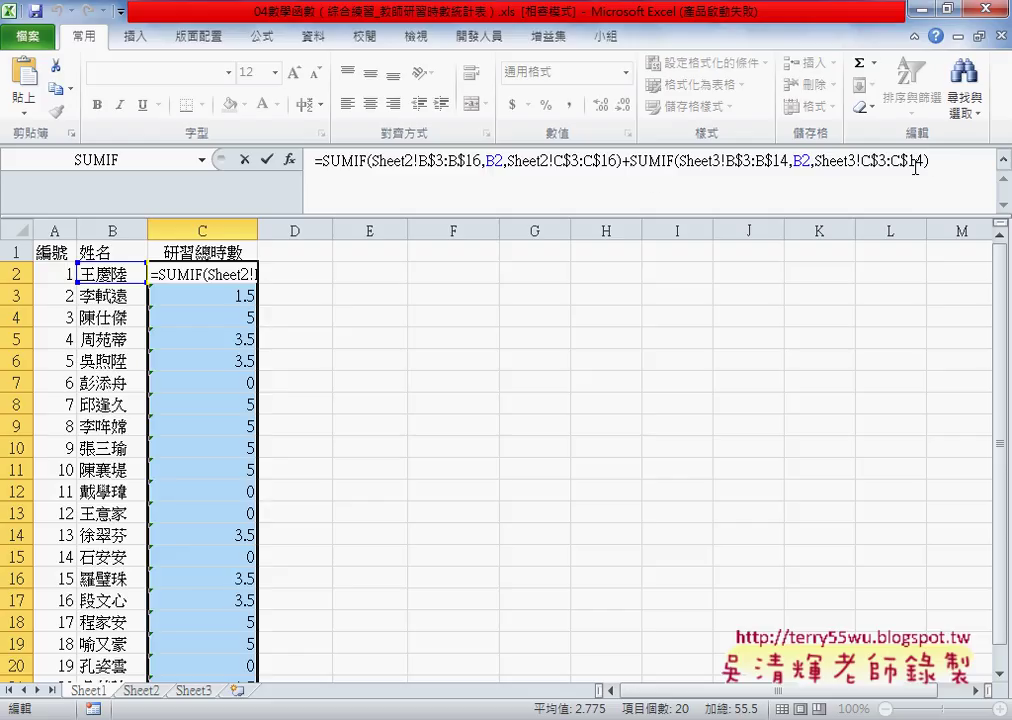
pyautogui.moveTo(322, 166); pyautogui.dragTo(368, 167)
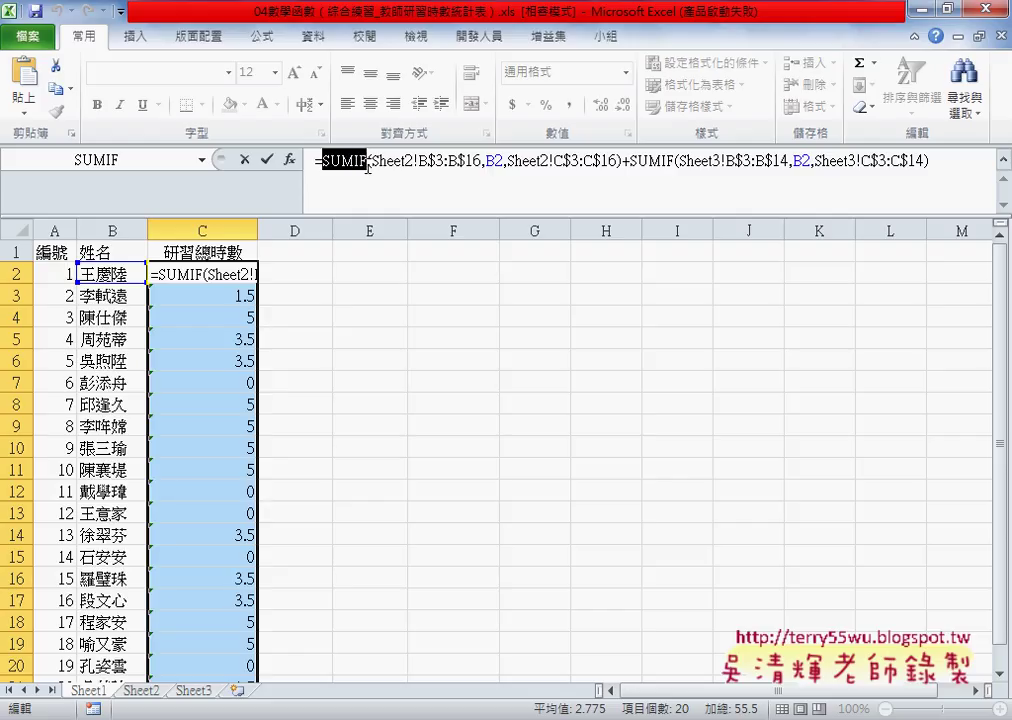
pyautogui.click(289, 159)
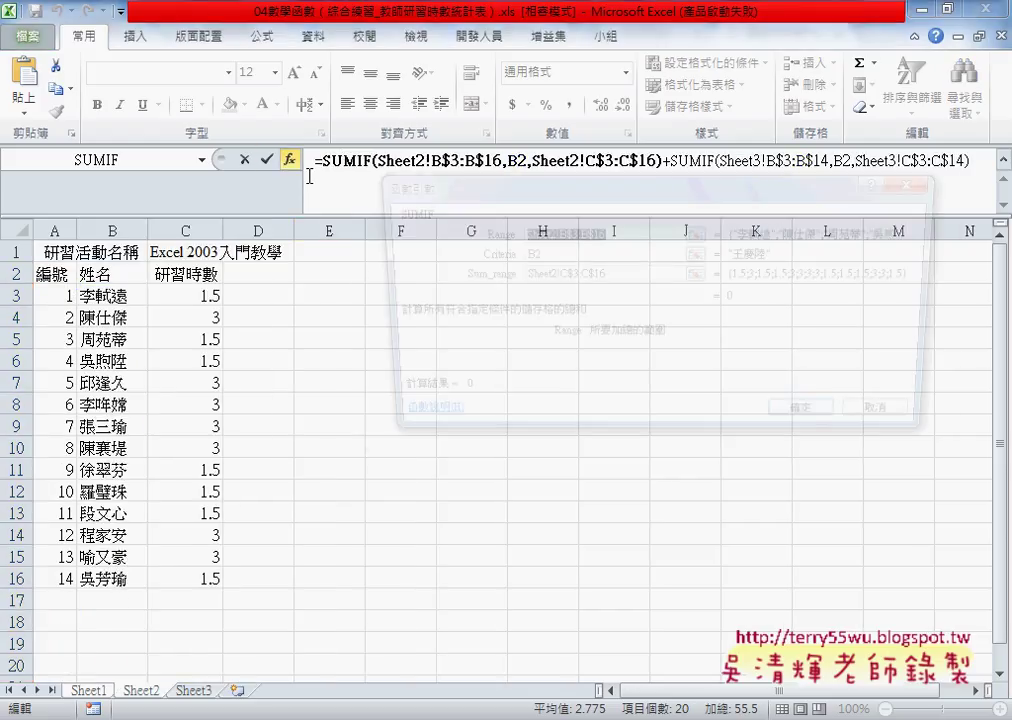